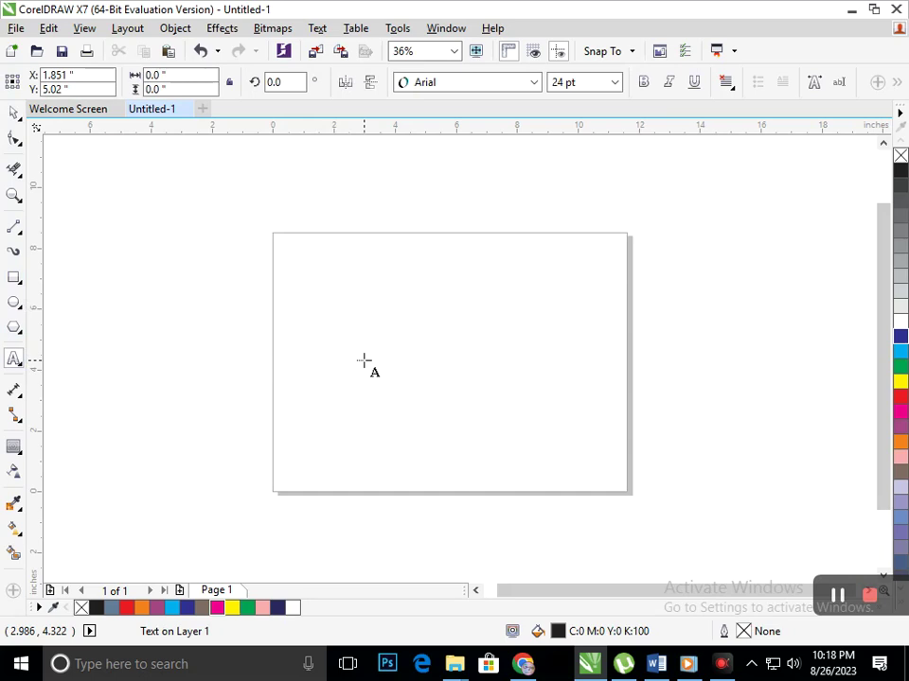
# Create an Arial letter A about 5.5 × 5.9 inches and move it slightly right and down on the page.
pyautogui.press('Escape')
pyautogui.moveTo(341, 346); pyautogui.dragTo(416, 432)
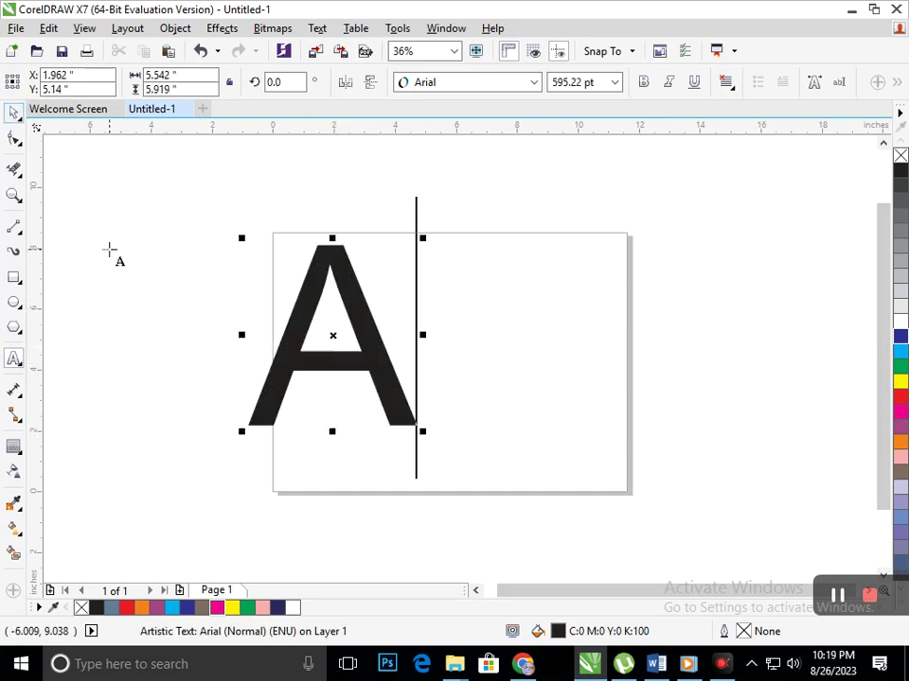
pyautogui.click(109, 250)
pyautogui.click(373, 375)
pyautogui.click(10, 114)
pyautogui.moveTo(283, 359); pyautogui.dragTo(307, 388)
pyautogui.click(175, 28)
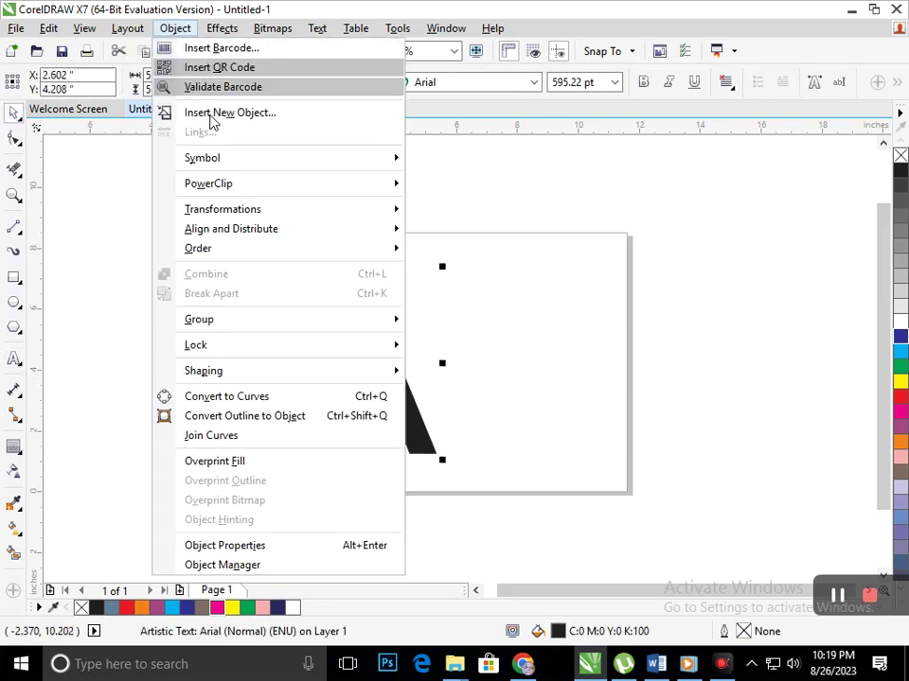
pyautogui.click(260, 422)
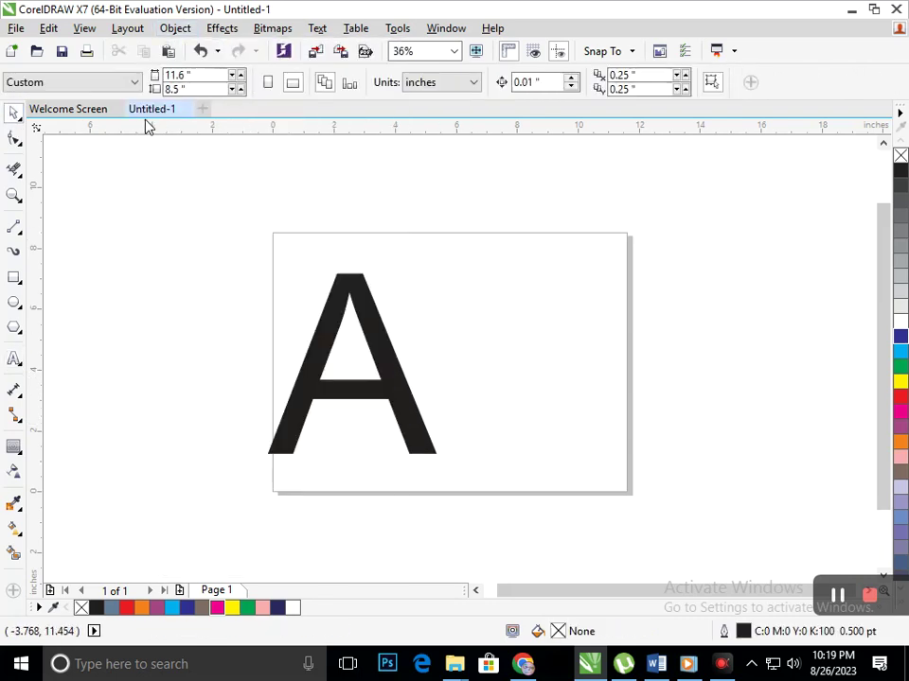
pyautogui.hotkey('ctrl', 'z')
# Convert the letter A to curves and give it a black outline with no fill.
pyautogui.click(143, 31)
pyautogui.moveTo(176, 33)
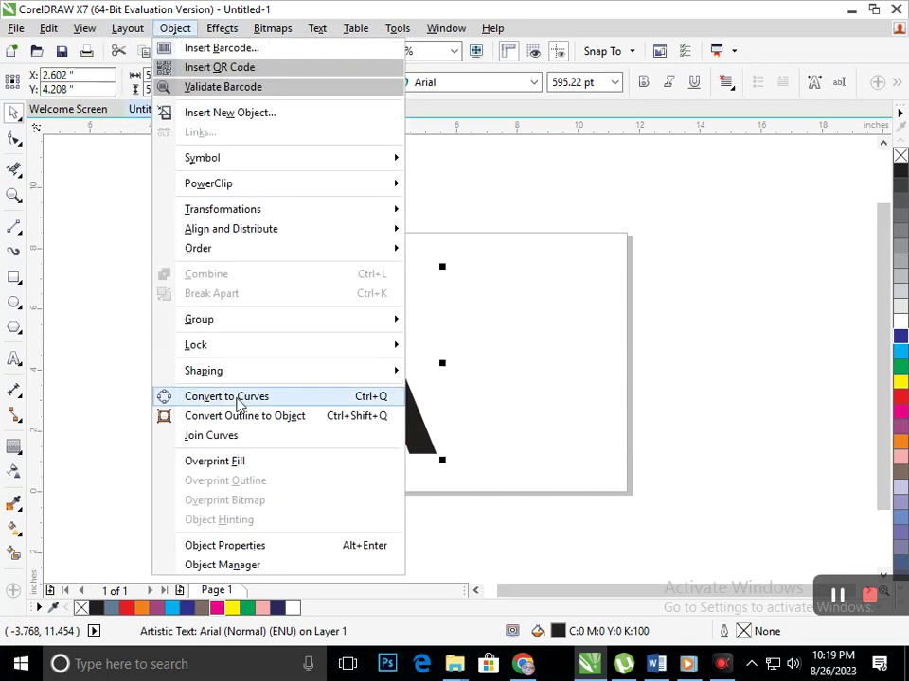
pyautogui.click(239, 397)
pyautogui.rightClick(900, 172)
pyautogui.click(900, 156)
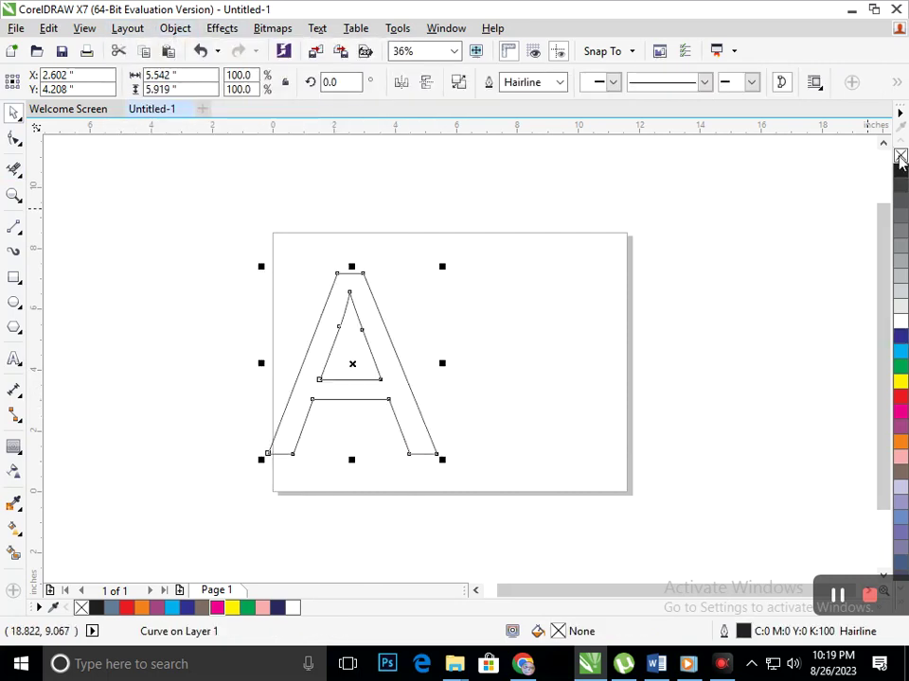
# Lower the A's inner crossbar corners onto the crossbar's bottom edge and delete the leftover segment to open the letter.
pyautogui.click(14, 140)
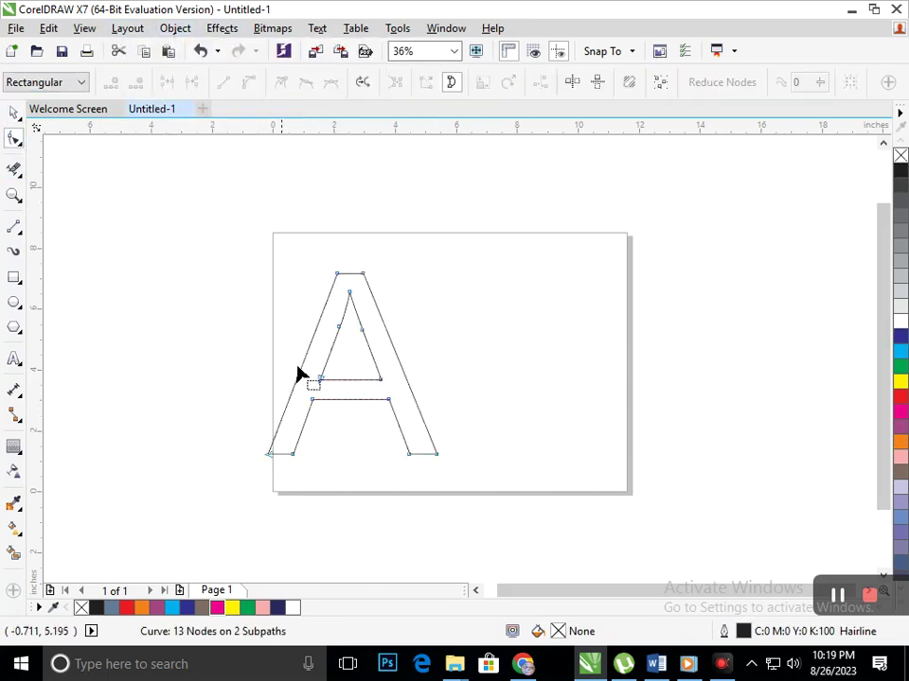
pyautogui.moveTo(322, 380); pyautogui.dragTo(312, 397)
pyautogui.moveTo(382, 380); pyautogui.dragTo(388, 397)
pyautogui.click(14, 168)
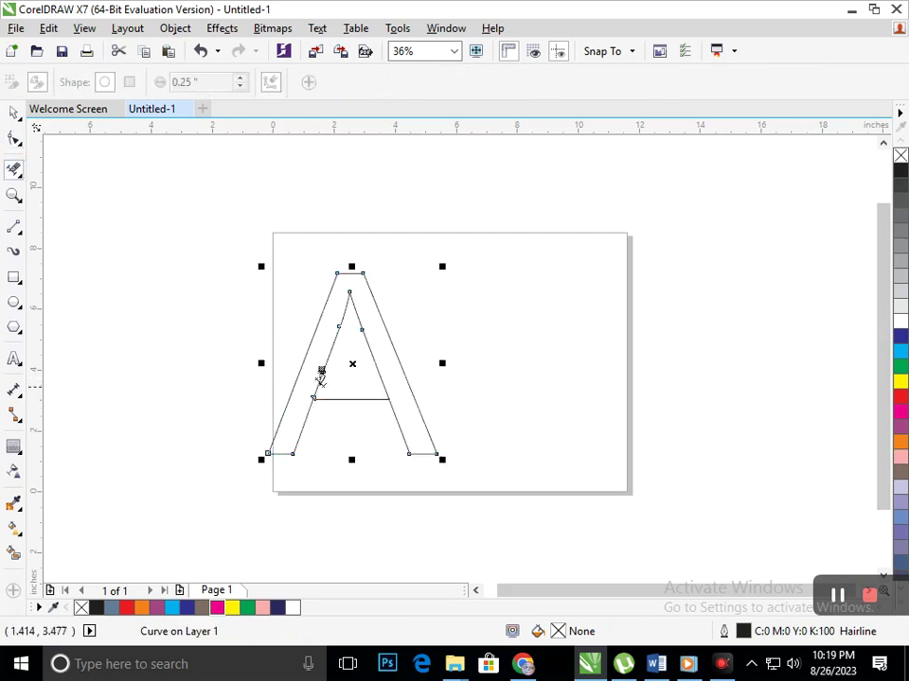
pyautogui.click(354, 397)
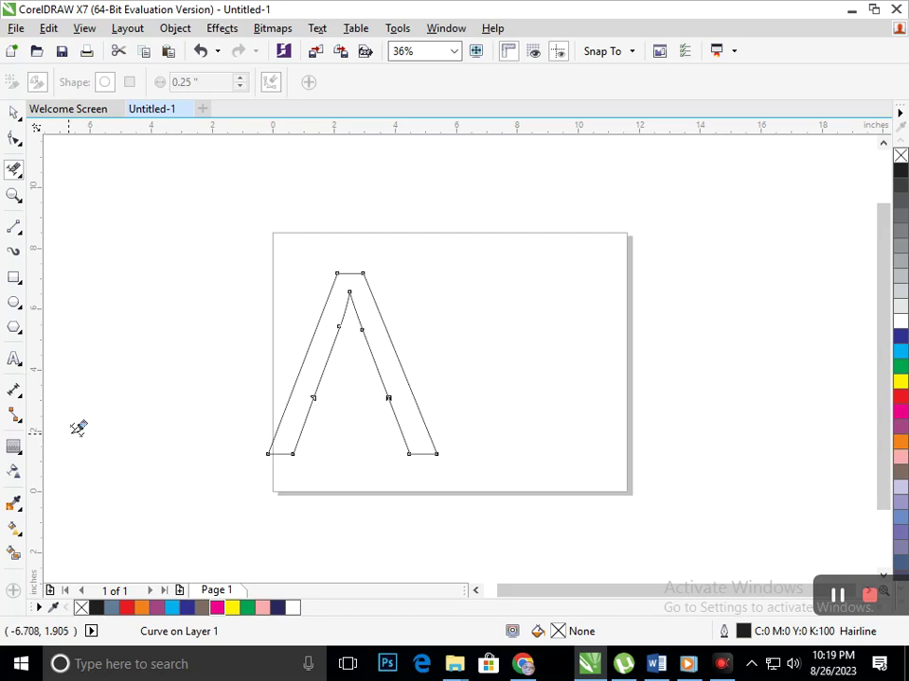
# Add an Arial letter L about 2.8 × 4.5 inches and place it inside the A with their baselines aligned.
pyautogui.click(14, 359)
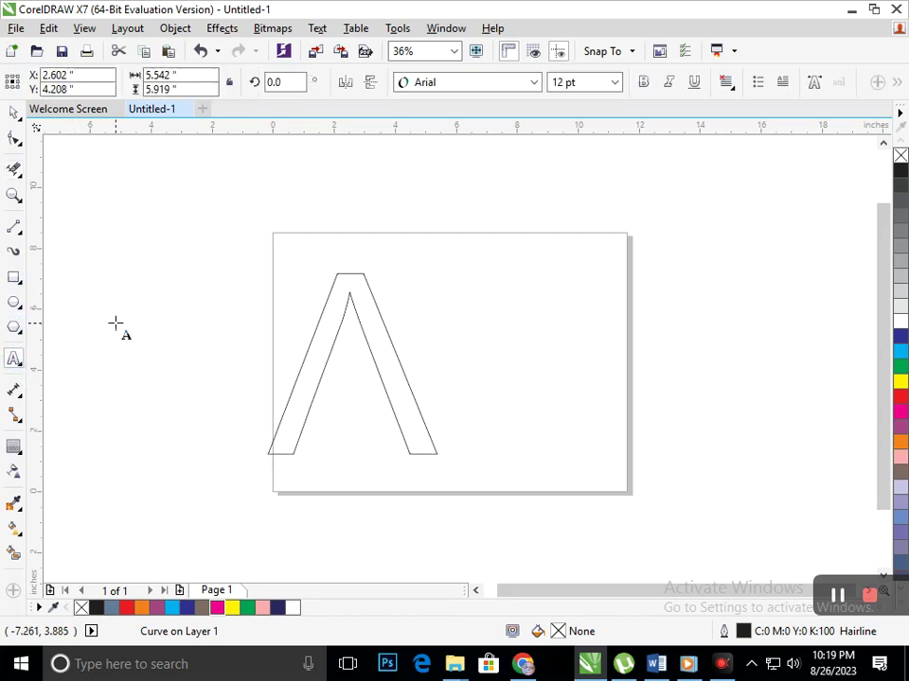
pyautogui.click(115, 322)
pyautogui.write('L')
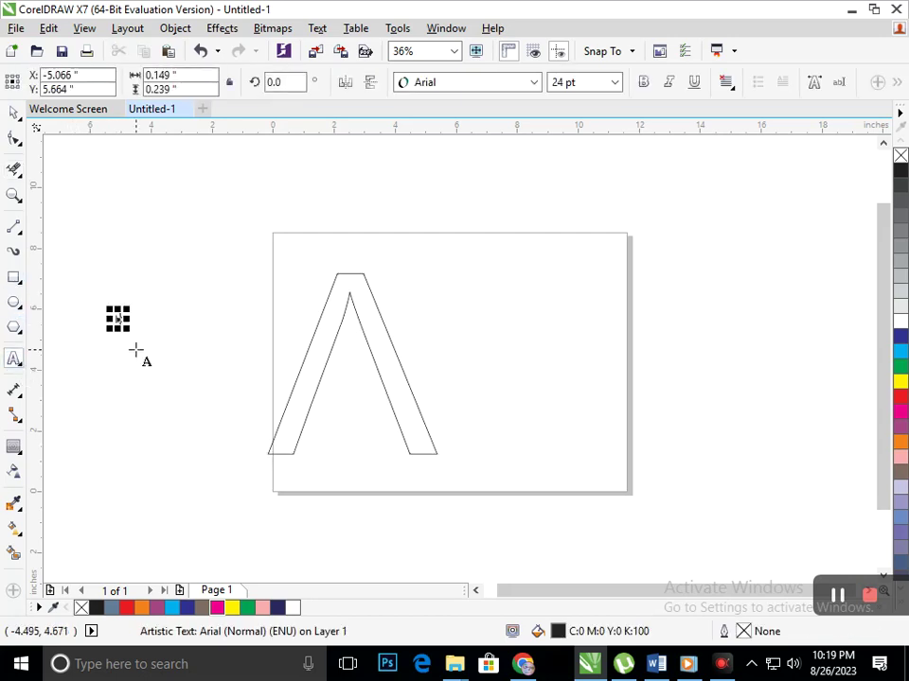
pyautogui.moveTo(131, 328); pyautogui.dragTo(168, 392)
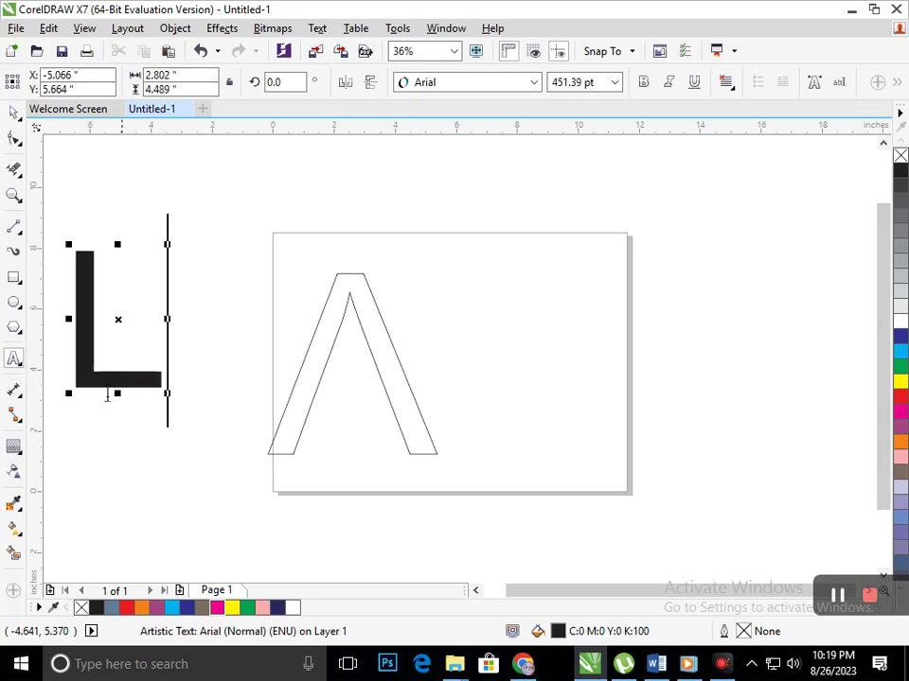
pyautogui.click(8, 114)
pyautogui.click(77, 148)
pyautogui.moveTo(107, 391); pyautogui.dragTo(338, 447)
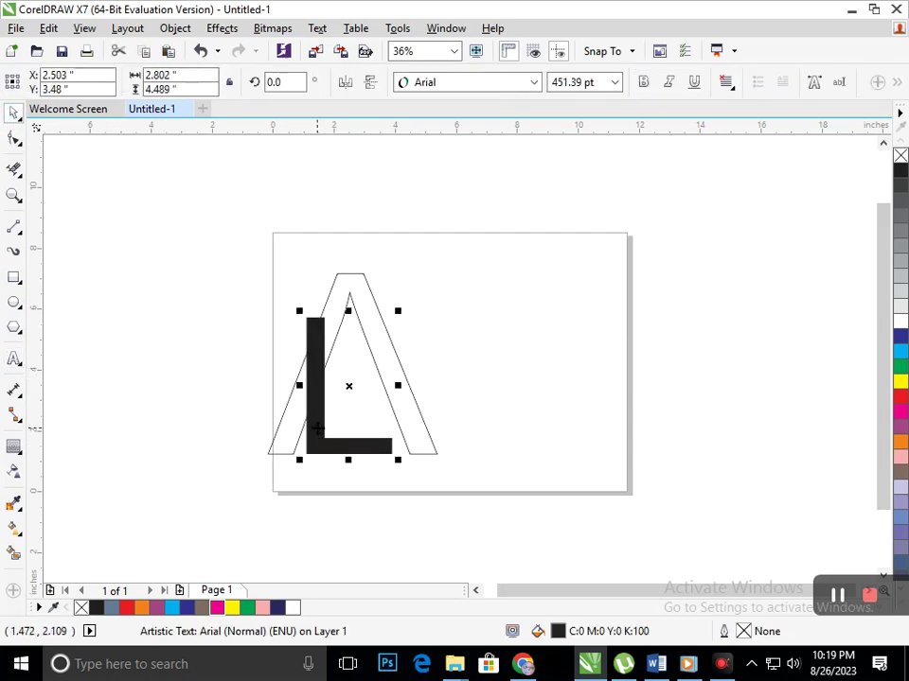
# Convert the L to curves and reshape its stem to slant parallel to the A's left leg.
pyautogui.hotkey('ctrl', 'q')
pyautogui.click(14, 138)
pyautogui.moveTo(338, 343); pyautogui.dragTo(360, 343)
pyautogui.press('F2')
pyautogui.moveTo(237, 399); pyautogui.dragTo(351, 491)
pyautogui.moveTo(494, 419); pyautogui.dragTo(460, 418)
pyautogui.press('F3')
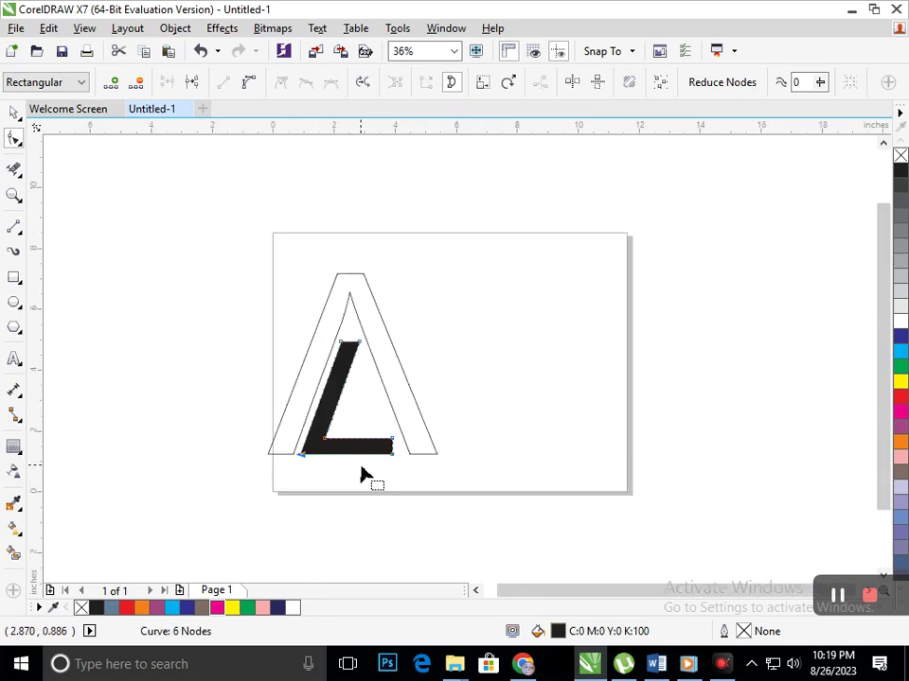
# Draw an about 0.84-inch horizontal line across the L's stem from its inner corner and an about 1.12-inch vertical line across its foot.
pyautogui.click(15, 227)
pyautogui.scroll(3, 301, 445)
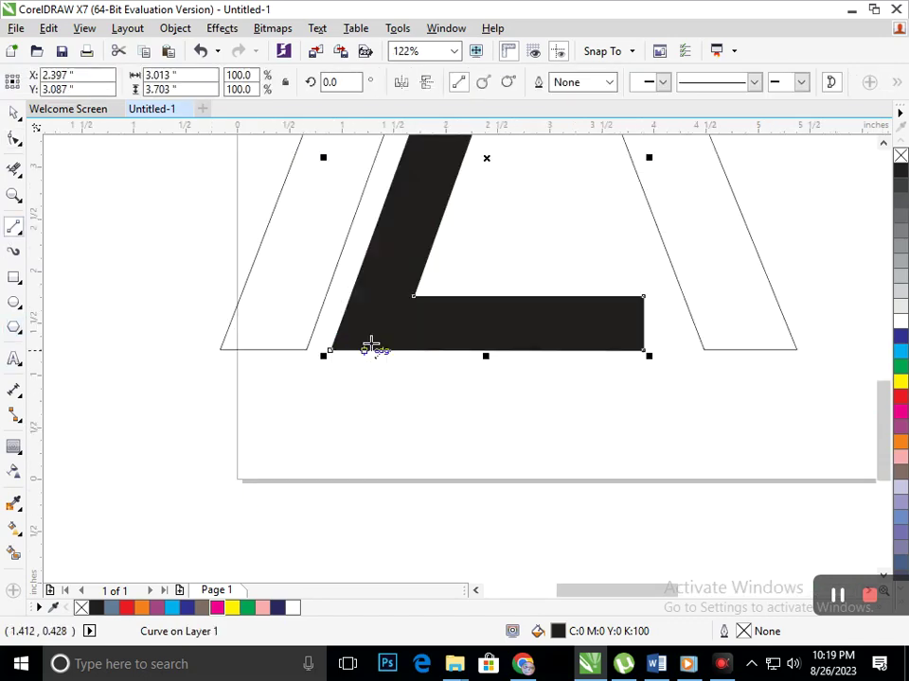
pyautogui.click(414, 296)
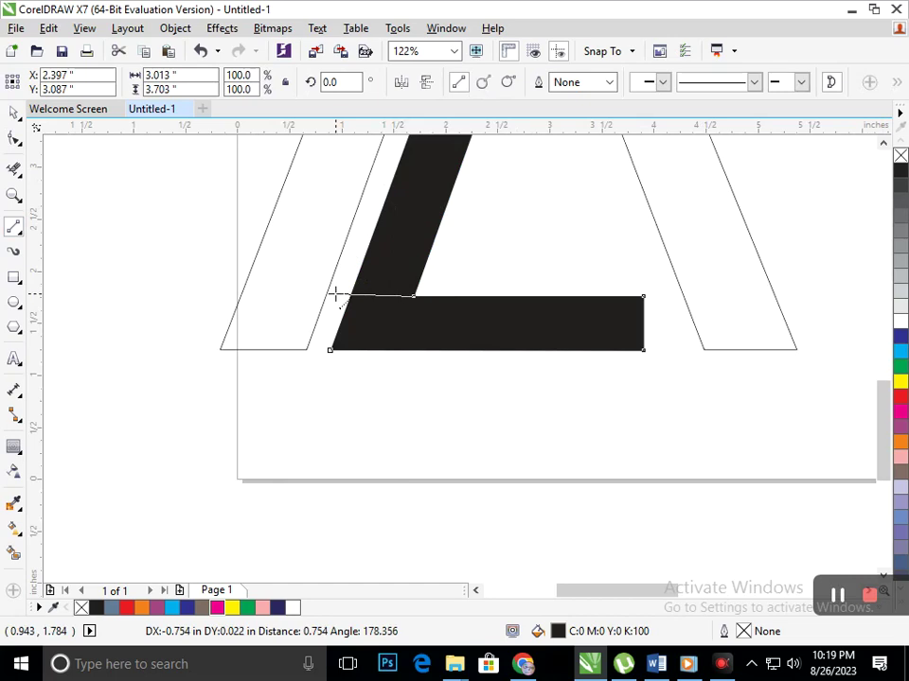
pyautogui.click(328, 298)
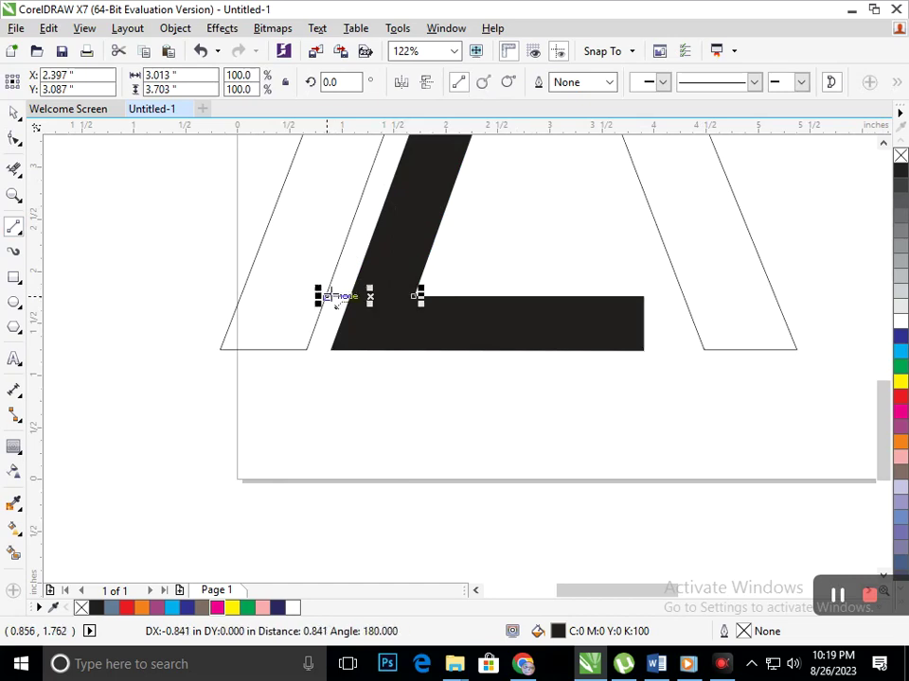
pyautogui.click(507, 285)
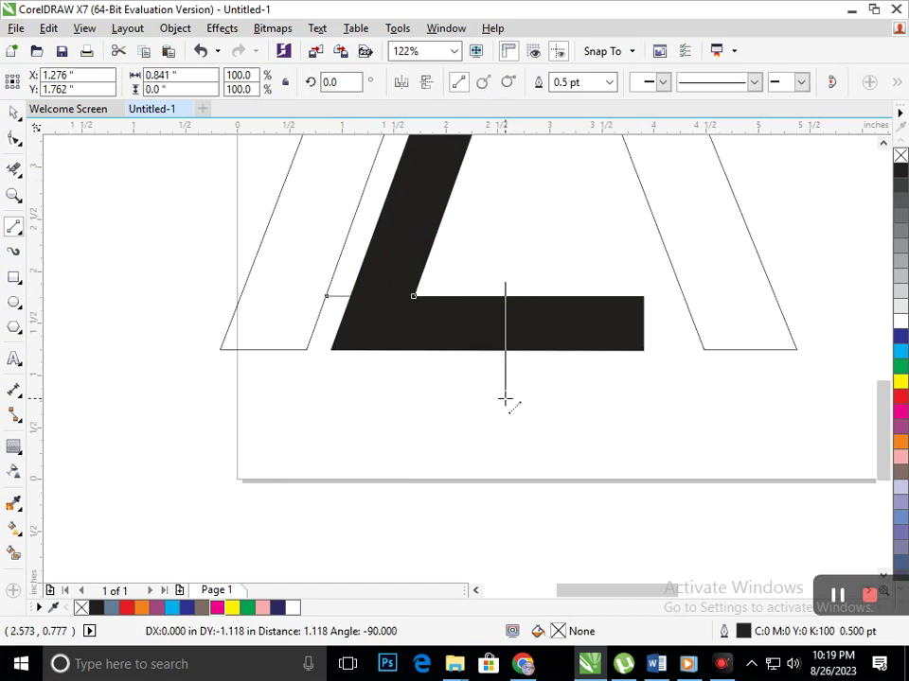
pyautogui.click(505, 400)
# Smart Fill the L's stem and both halves of its foot with blue-grey (C40 M20 Y0 K40) and a 0.5 pt black outline.
pyautogui.click(14, 553)
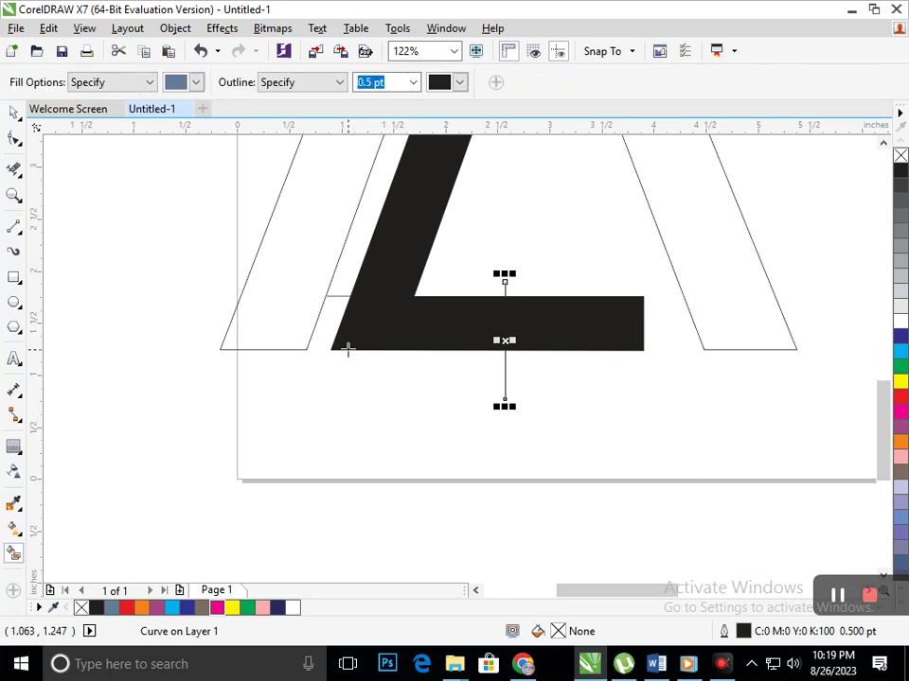
pyautogui.click(371, 333)
pyautogui.click(600, 331)
pyautogui.click(415, 253)
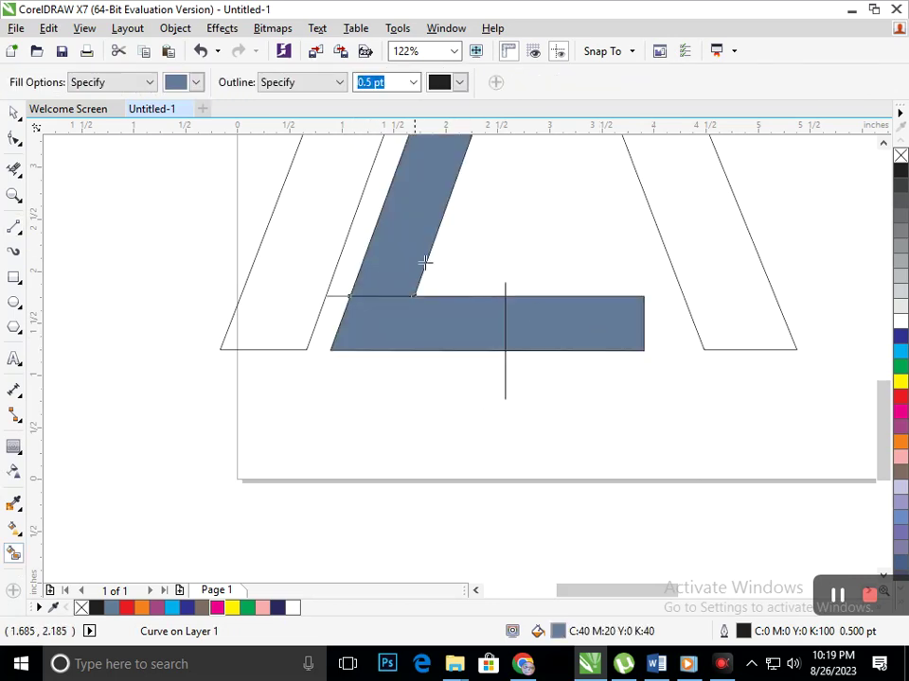
# Delete the vertical and horizontal dividing lines drawn across the L.
pyautogui.press('F3')
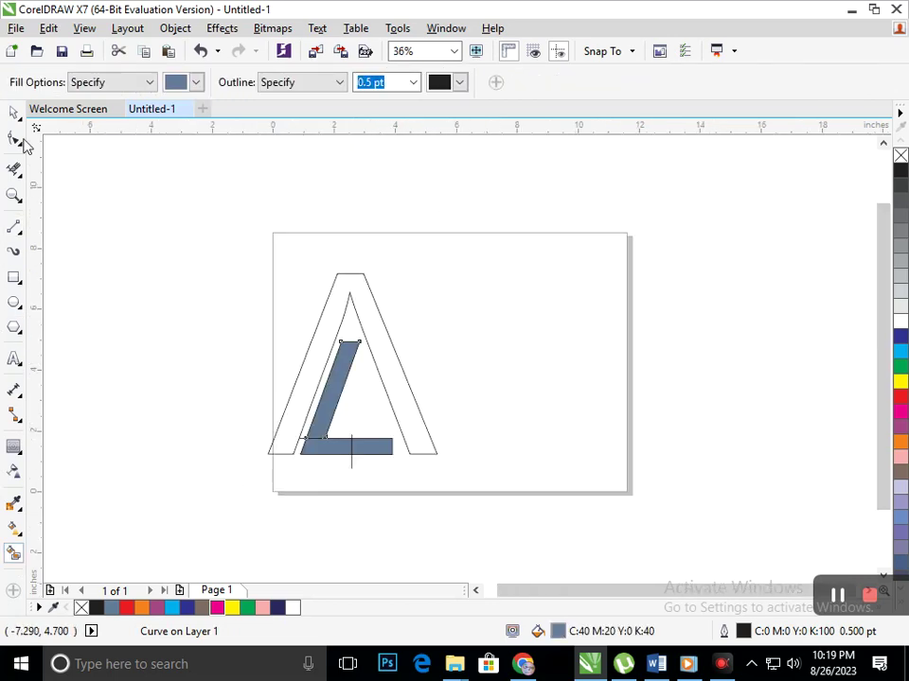
pyautogui.click(14, 113)
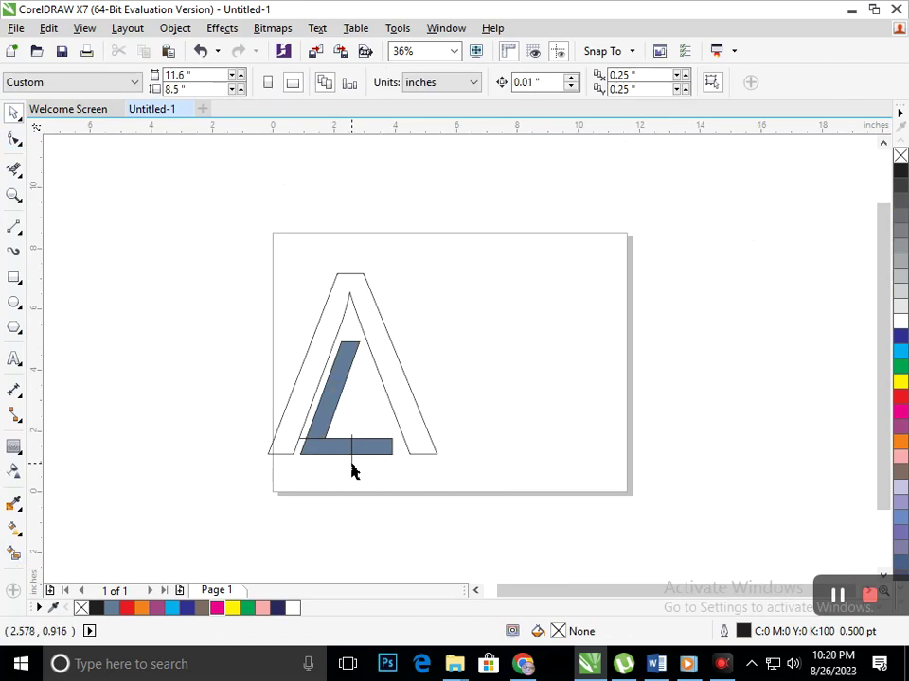
pyautogui.click(352, 468)
pyautogui.press('Delete')
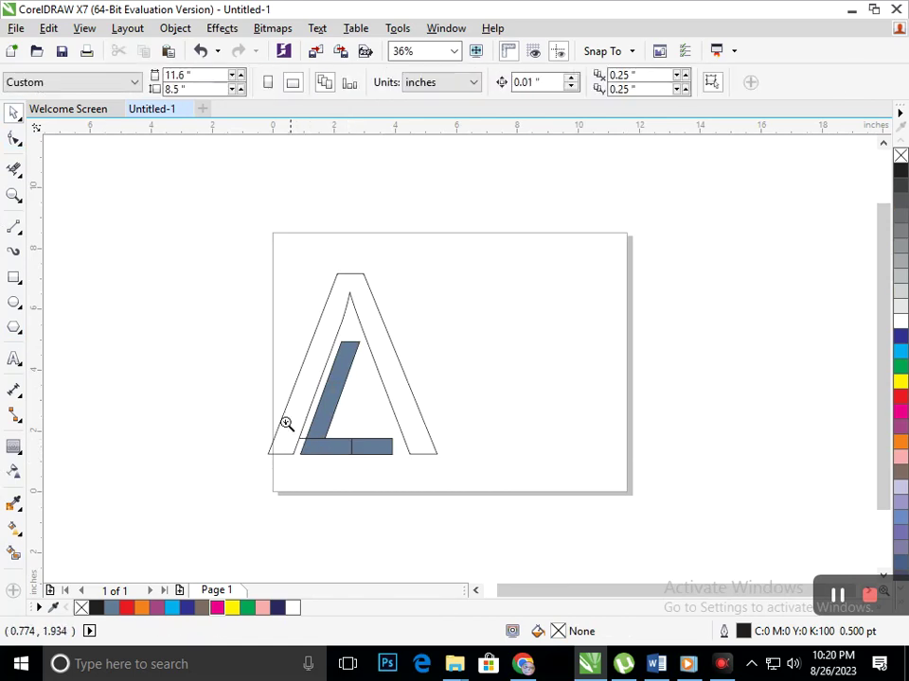
pyautogui.moveTo(278, 407); pyautogui.dragTo(333, 468)
pyautogui.click(452, 357)
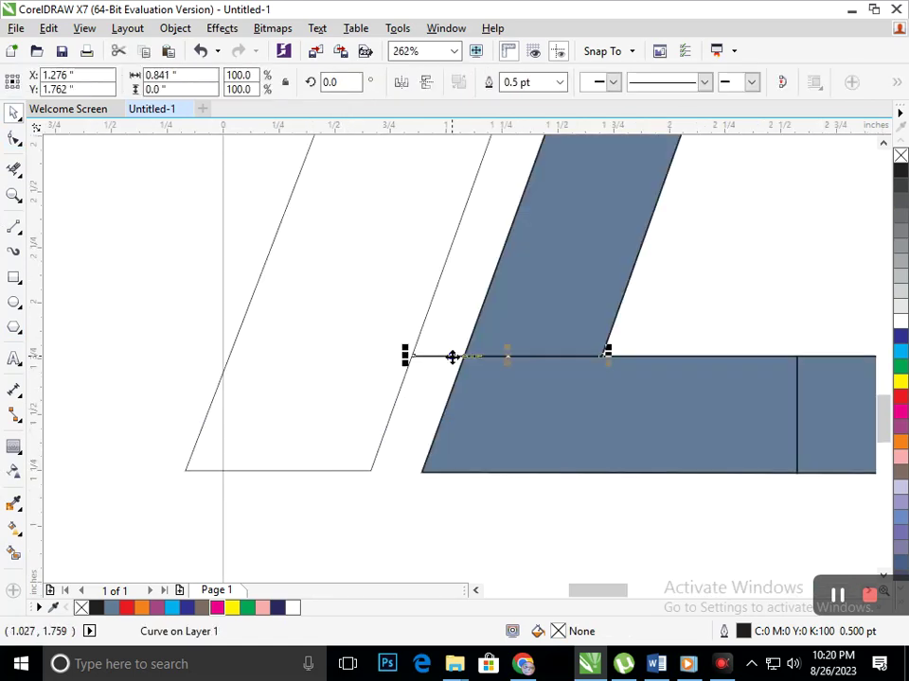
pyautogui.press('Delete')
pyautogui.press('F3')
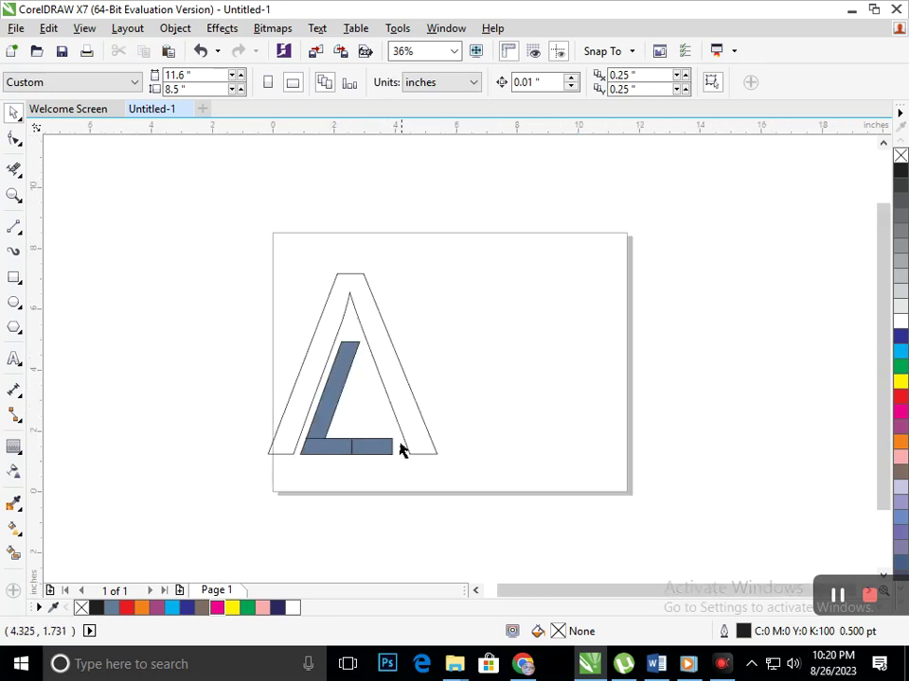
# Smart Fill the A outline with the same blue-grey (C40 M20 Y0 K40) and a 0.5 pt black outline.
pyautogui.click(13, 553)
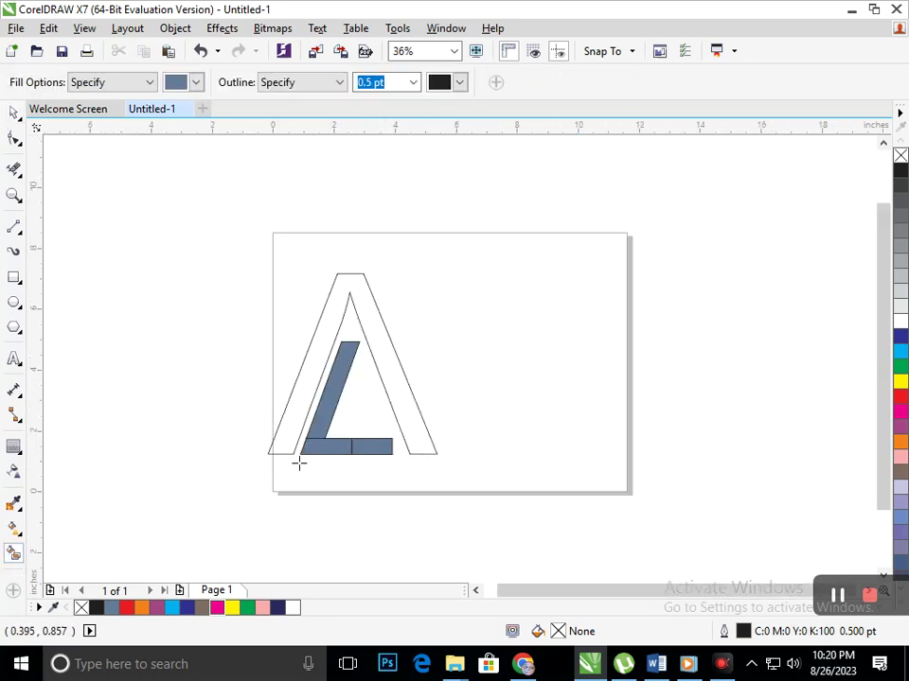
pyautogui.click(406, 436)
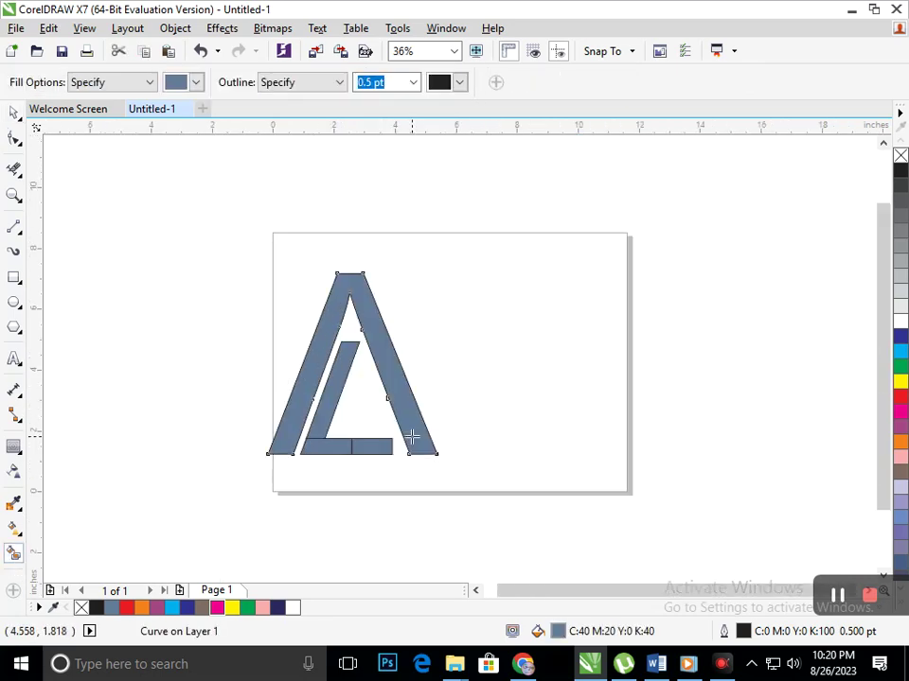
pyautogui.click(14, 114)
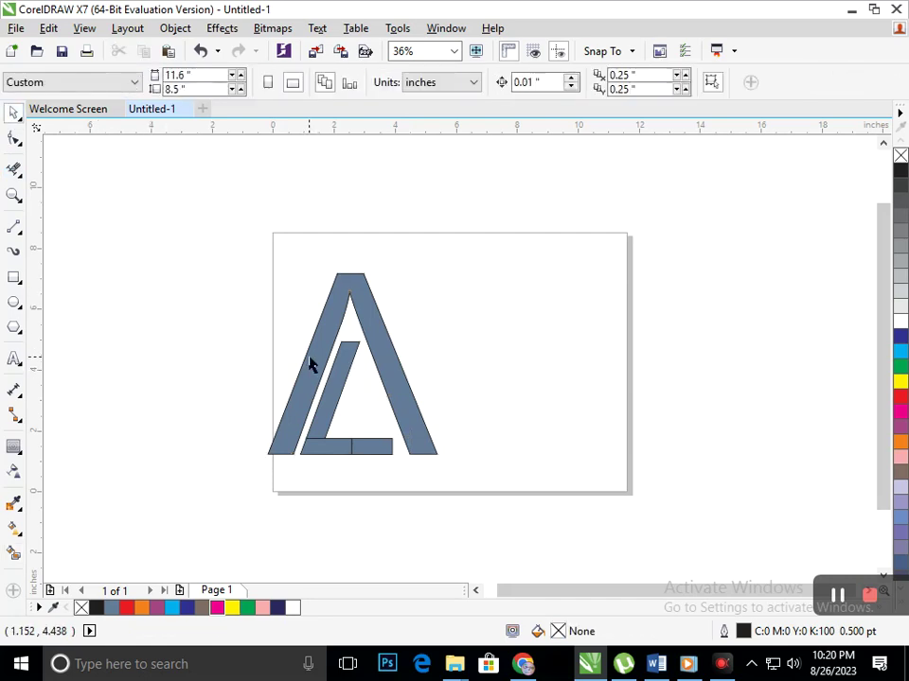
# Shorten the L's blue-grey stem from its upper end and remove the original black L beneath it.
pyautogui.click(344, 371)
pyautogui.moveTo(299, 323)
pyautogui.mouseDown()
pyautogui.moveTo(372, 354)
pyautogui.moveTo(359, 349)
pyautogui.moveTo(350, 382)
pyautogui.mouseUp()
pyautogui.click(430, 341)
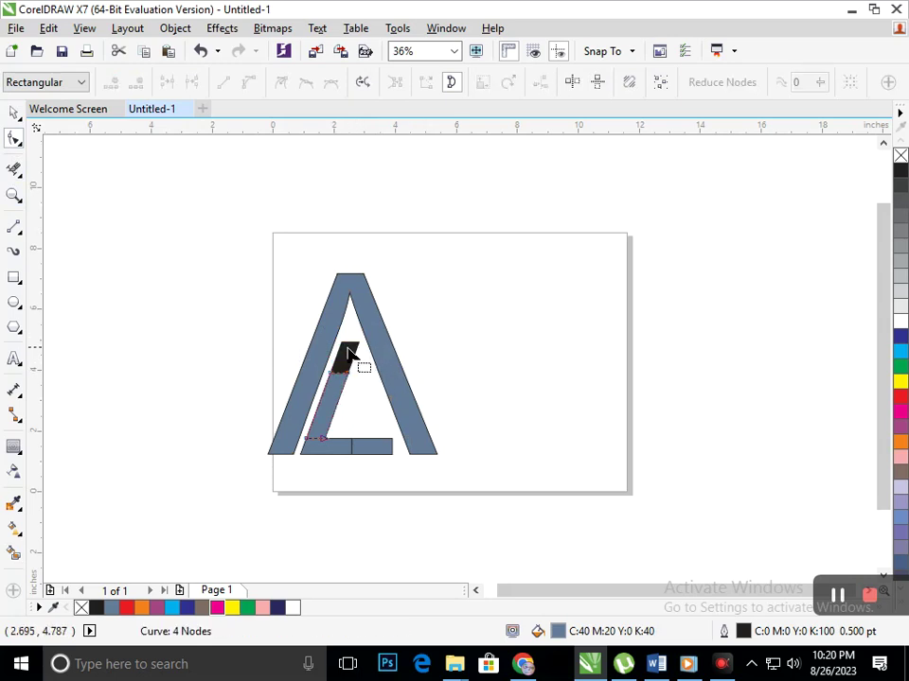
pyautogui.click(347, 348)
pyautogui.moveTo(301, 318); pyautogui.dragTo(351, 364)
pyautogui.click(306, 372)
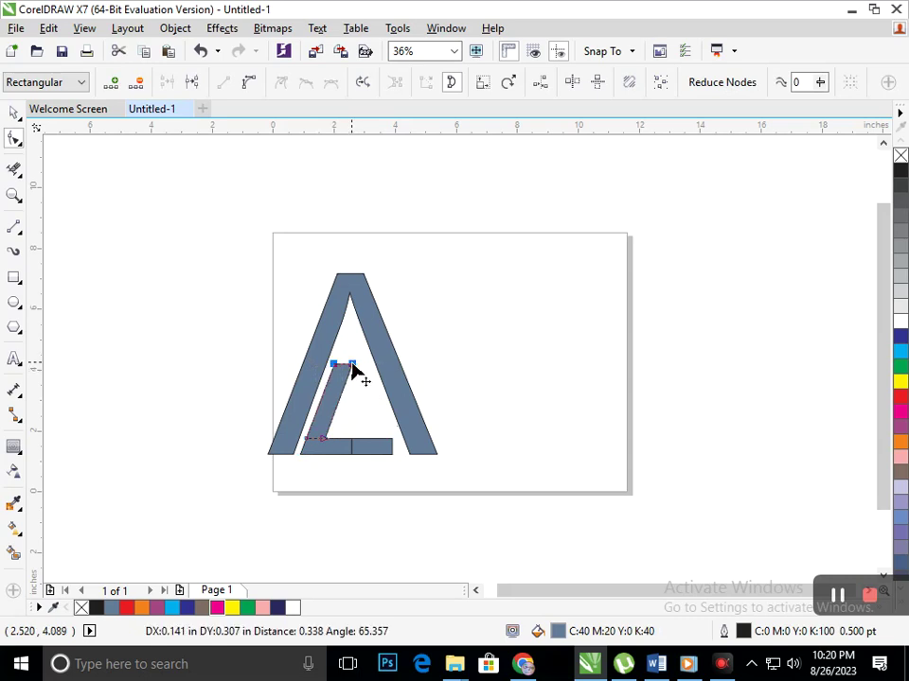
pyautogui.click(455, 367)
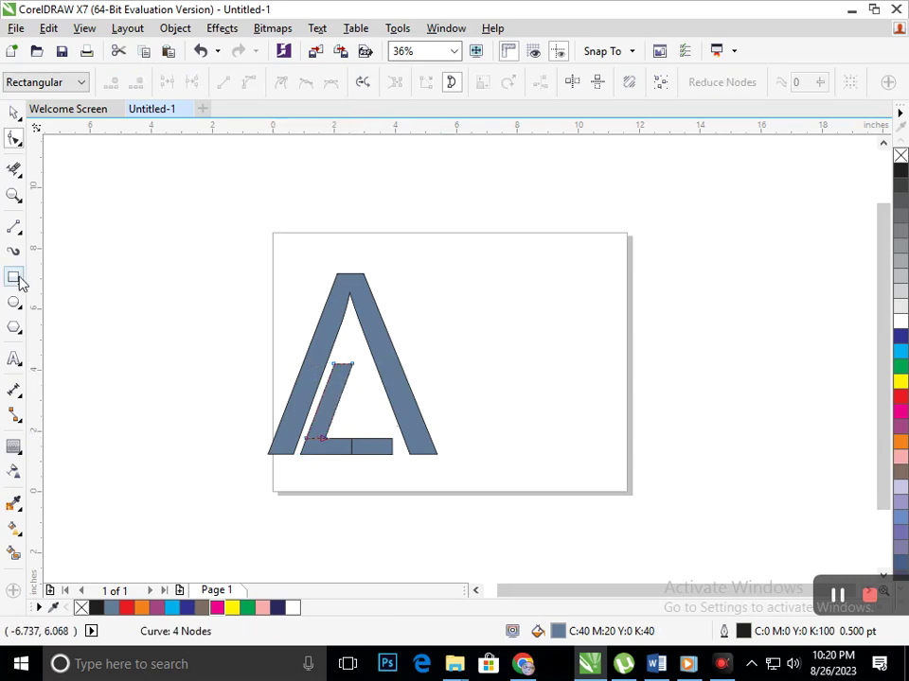
# Draw a horizontal line about 1.84 inches long between the A's legs, just above the L's stem.
pyautogui.click(14, 228)
pyautogui.scroll(3, 351, 357)
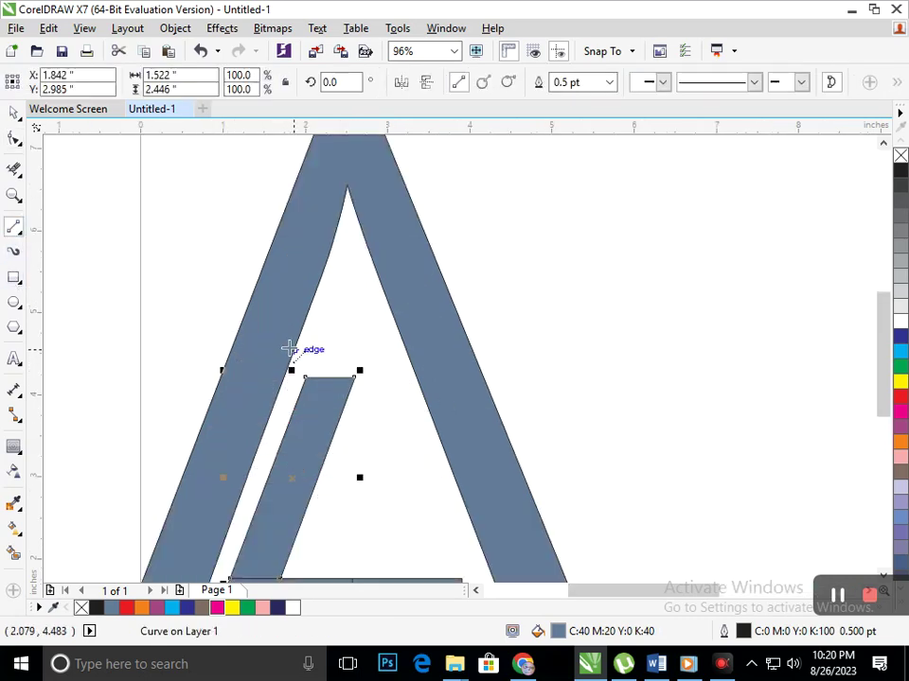
pyautogui.click(281, 356)
pyautogui.click(432, 357)
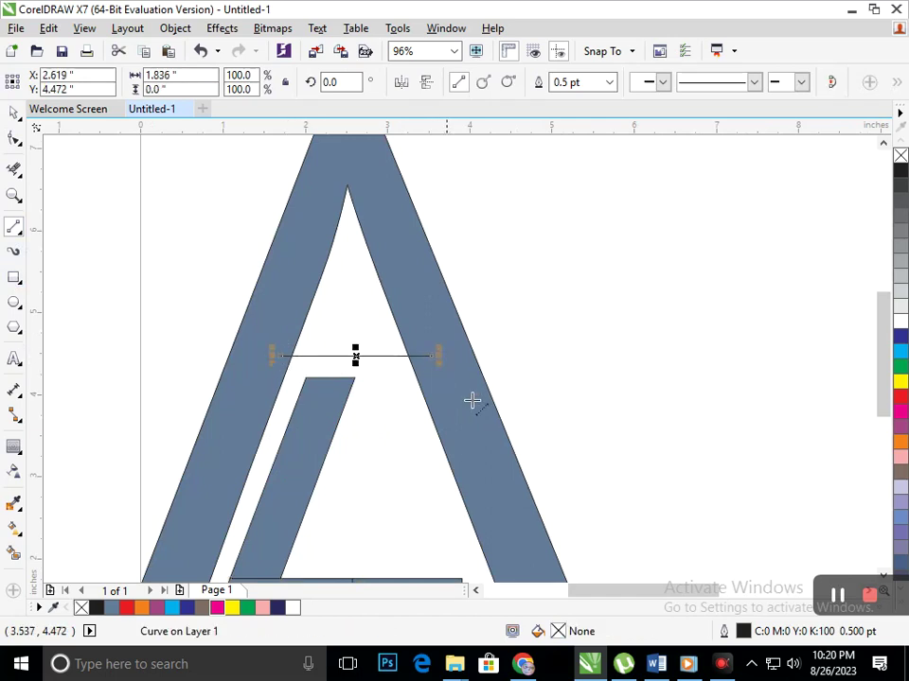
# Set the horizontal line's outline width to 16.0 pt and colour it dark blue (C100 M100 Y0 K0).
pyautogui.click(610, 83)
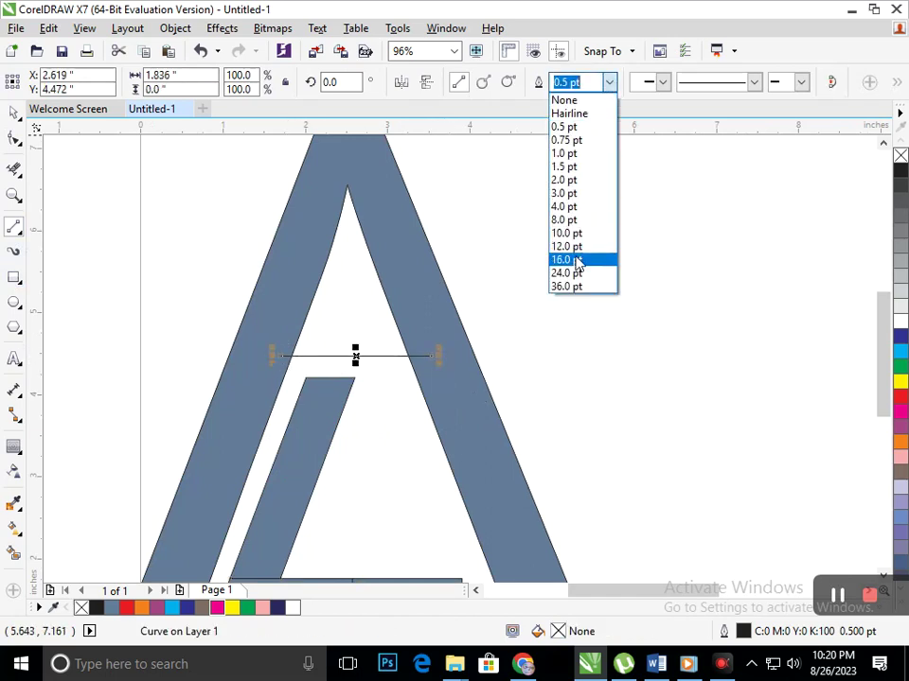
pyautogui.click(576, 258)
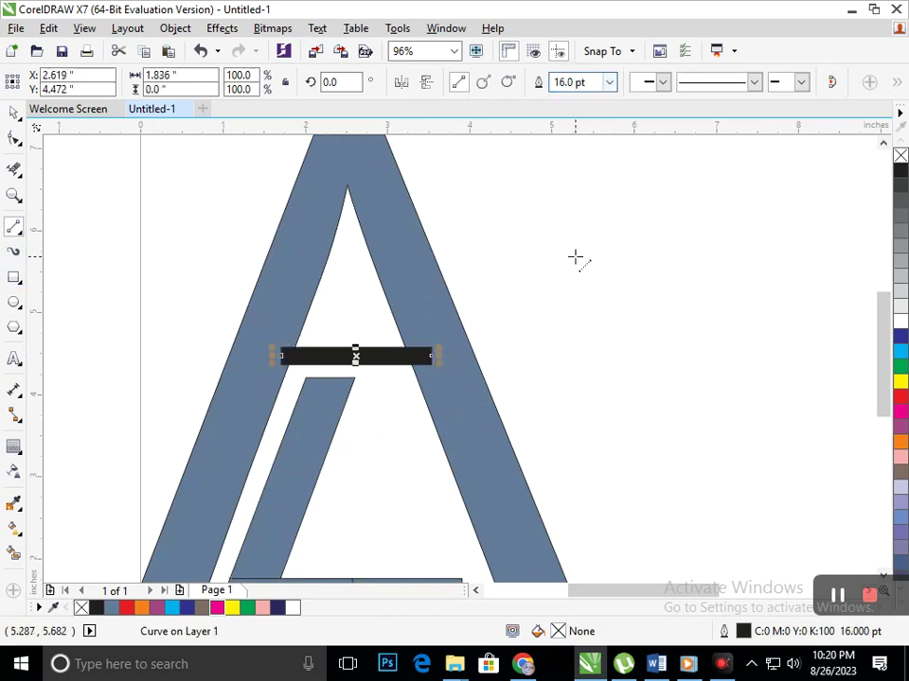
pyautogui.click(901, 337)
pyautogui.rightClick(901, 337)
pyautogui.scroll(-2, 473, 435)
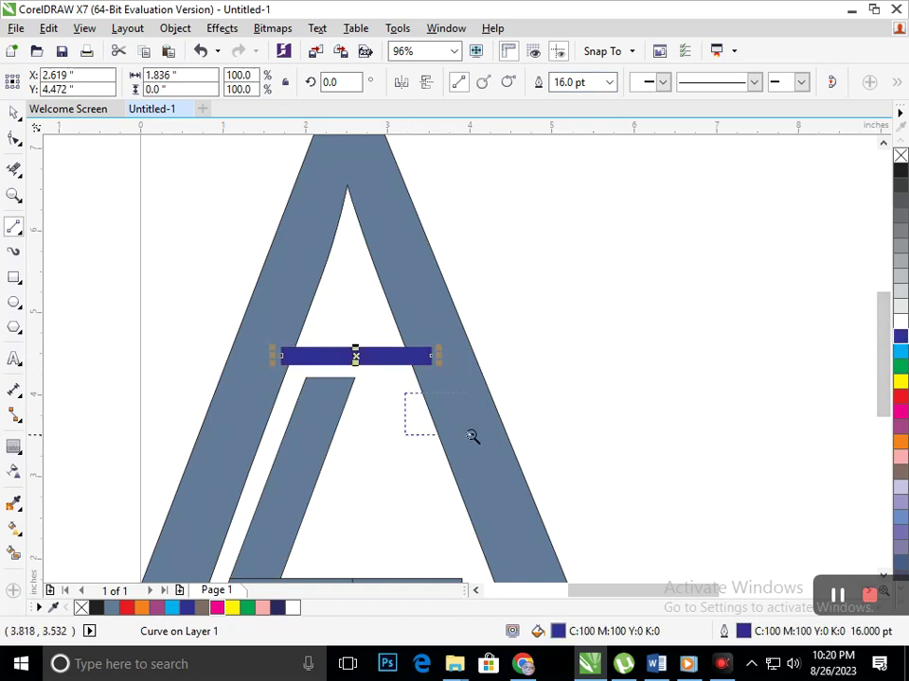
# Fill the L's foot with dark blue (C100 M100 Y0 K0) on the right segment and red on the left segment, matching their outlines.
pyautogui.click(14, 113)
pyautogui.click(105, 254)
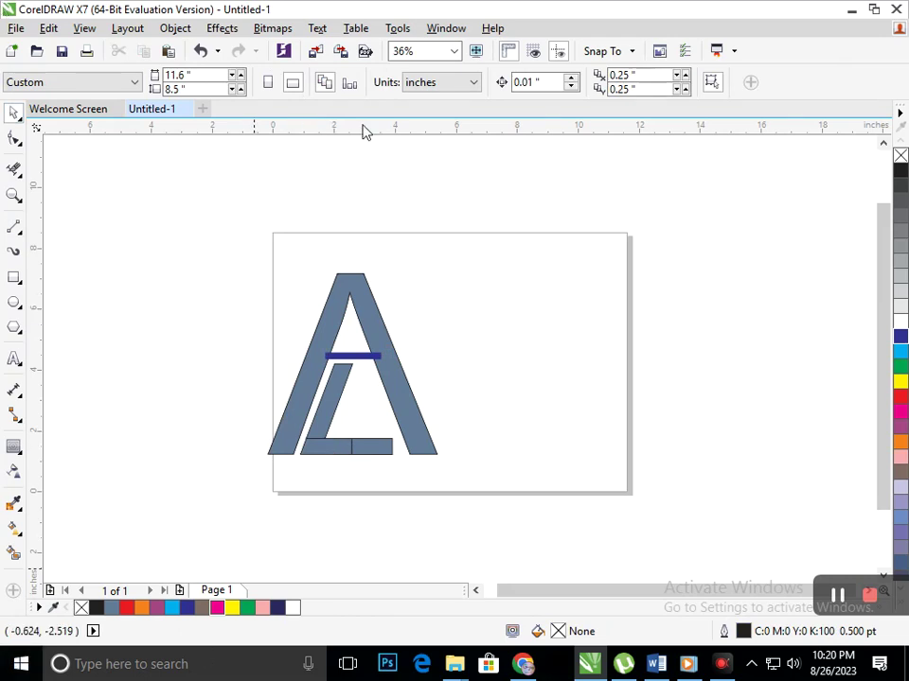
pyautogui.click(365, 451)
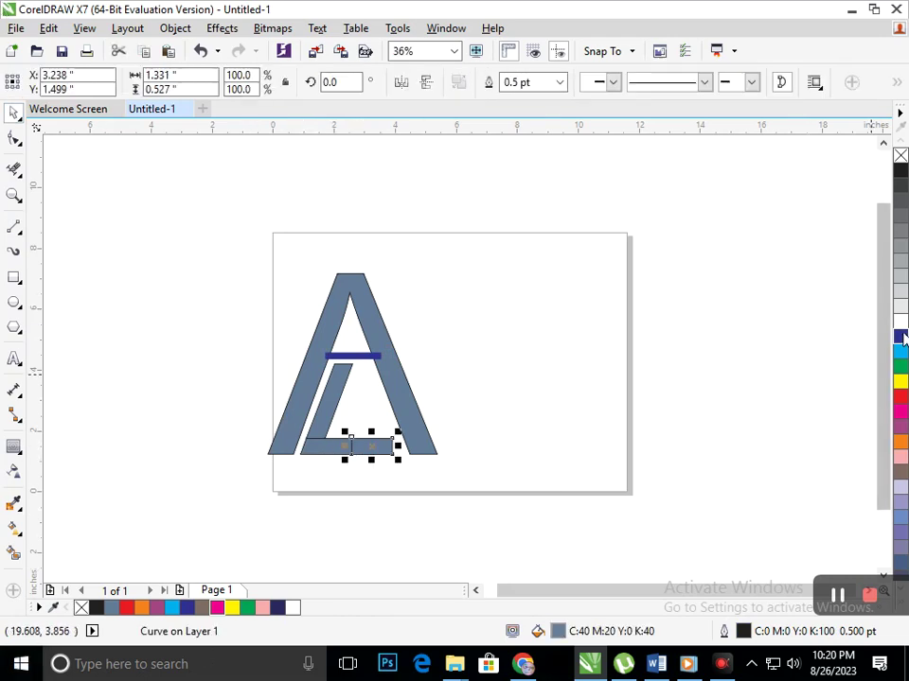
pyautogui.click(900, 336)
pyautogui.click(375, 506)
pyautogui.click(332, 456)
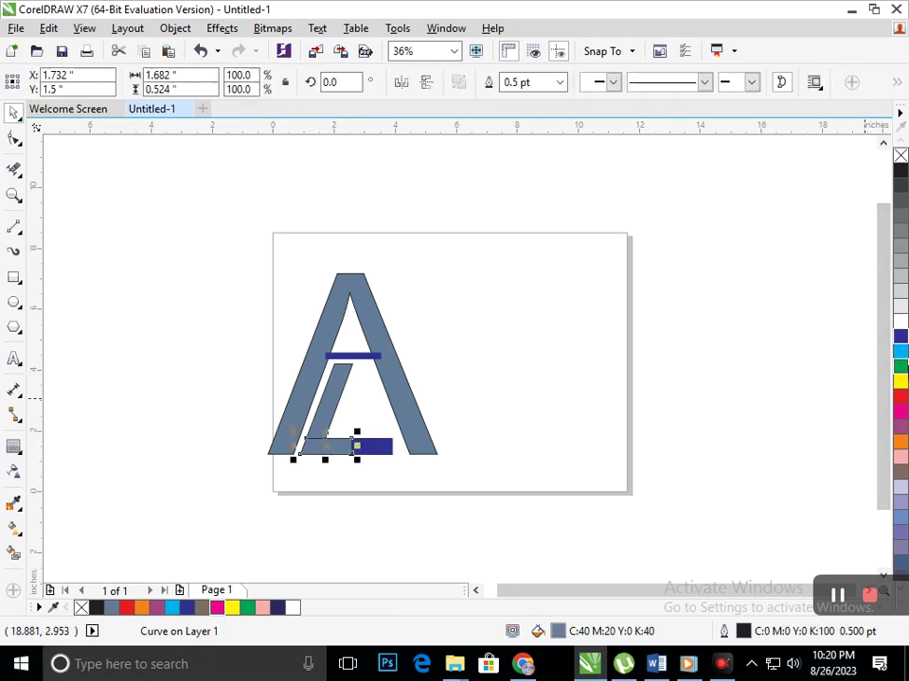
pyautogui.click(900, 396)
pyautogui.click(323, 468)
# Colour the L's slanted stem dark blue, fill and outline alike.
pyautogui.click(325, 417)
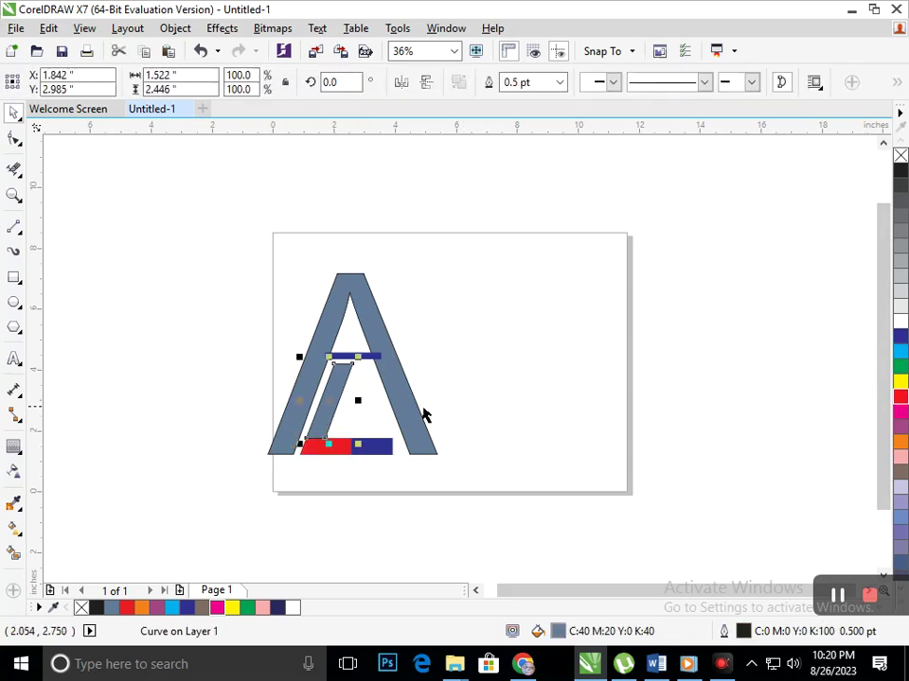
pyautogui.click(900, 338)
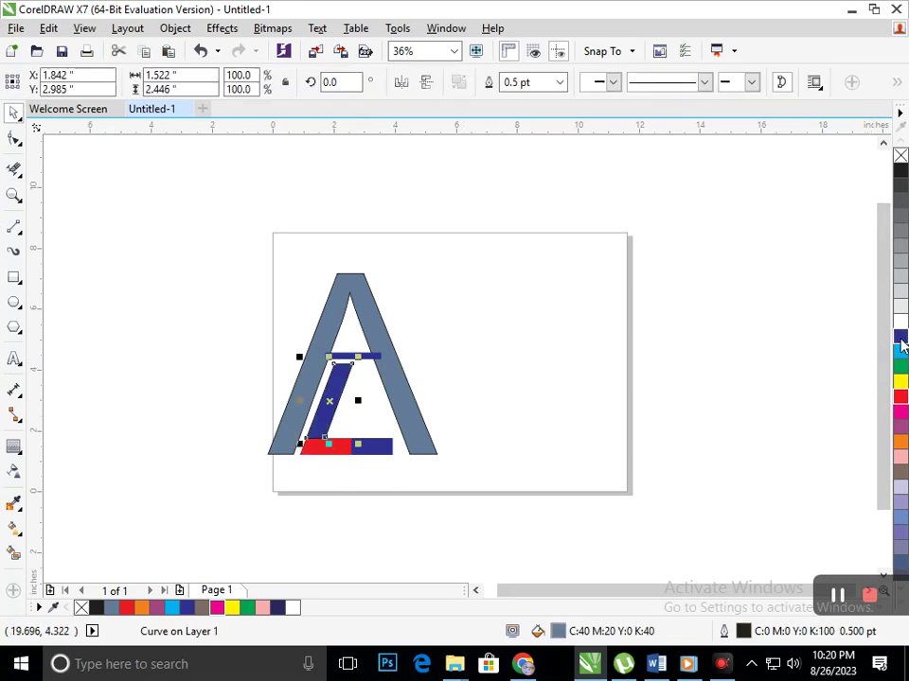
pyautogui.click(360, 554)
# Colour the A's fill and outline purple (C20 M80 Y0 K20), keeping the letter in its original position.
pyautogui.moveTo(418, 446); pyautogui.dragTo(469, 441)
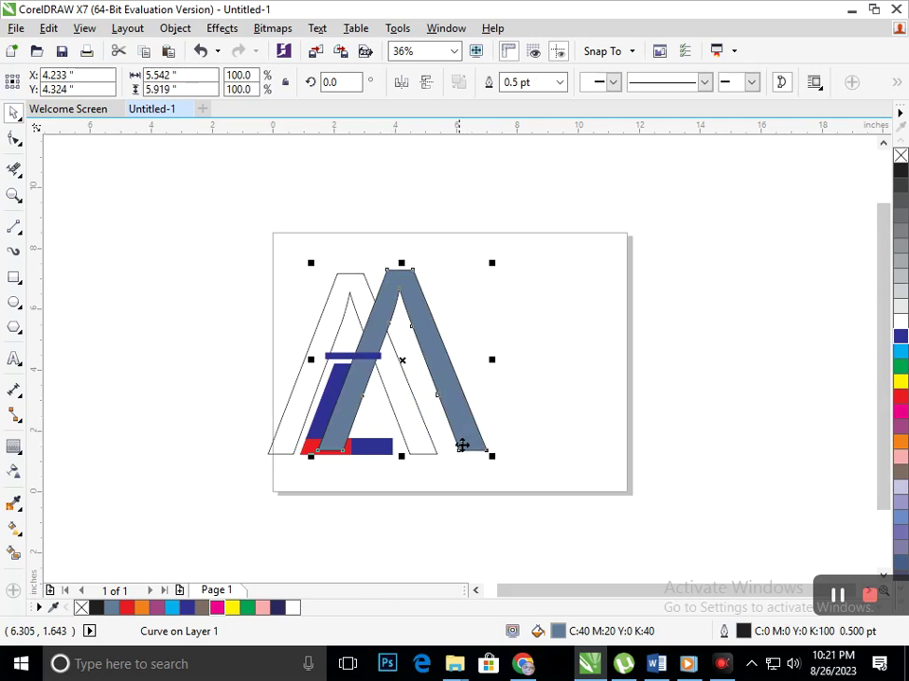
pyautogui.hotkey('ctrl', 'z')
pyautogui.click(900, 426)
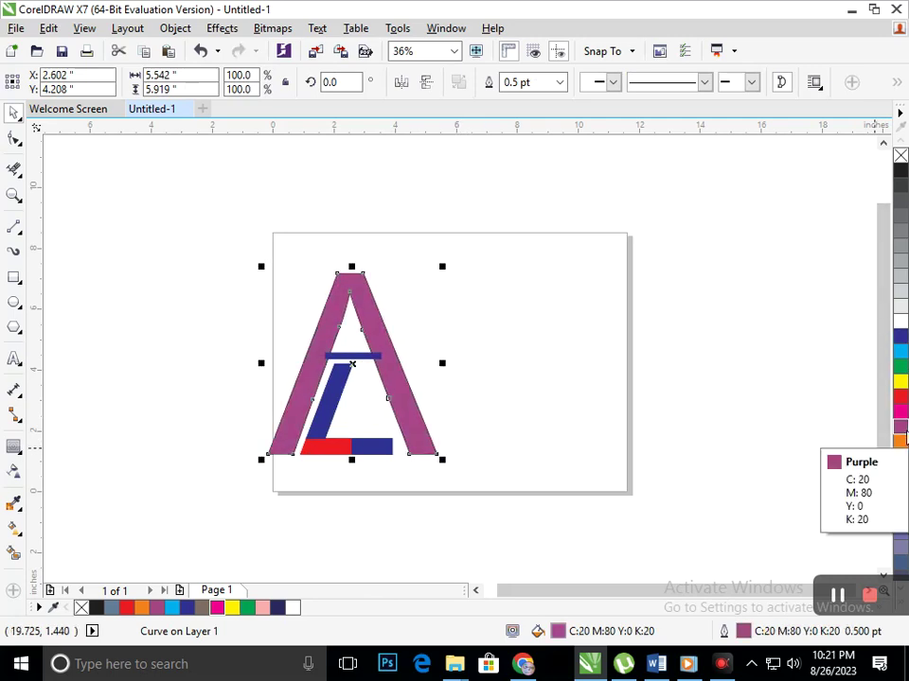
pyautogui.click(552, 432)
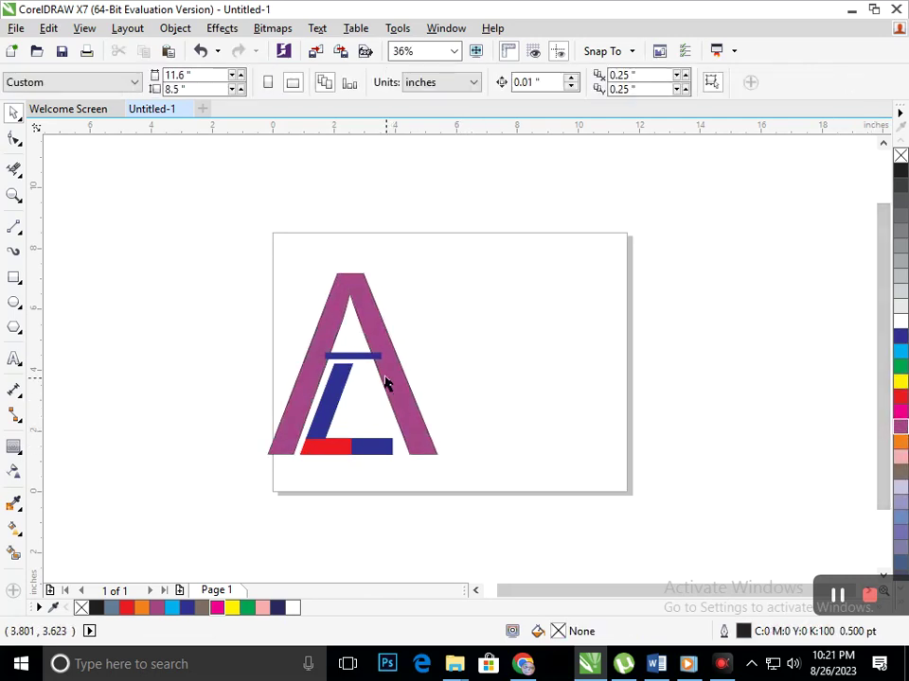
# Recolour the horizontal crossbar line together with the A in the same purple.
pyautogui.click(366, 357)
pyautogui.keyDown('shift'); pyautogui.click(398, 409); pyautogui.keyUp('shift')
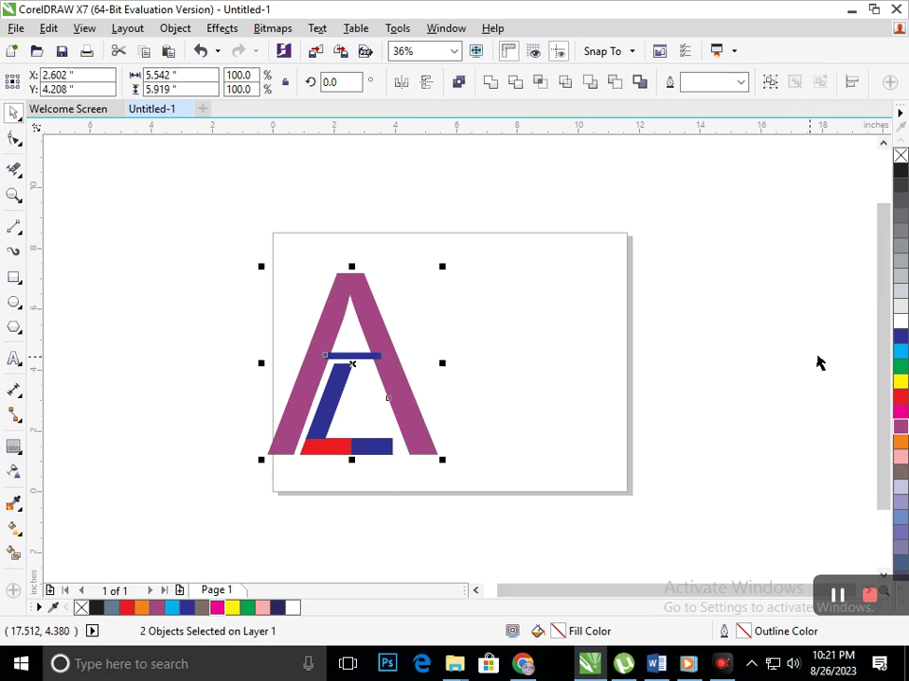
pyautogui.click(900, 430)
pyautogui.click(539, 444)
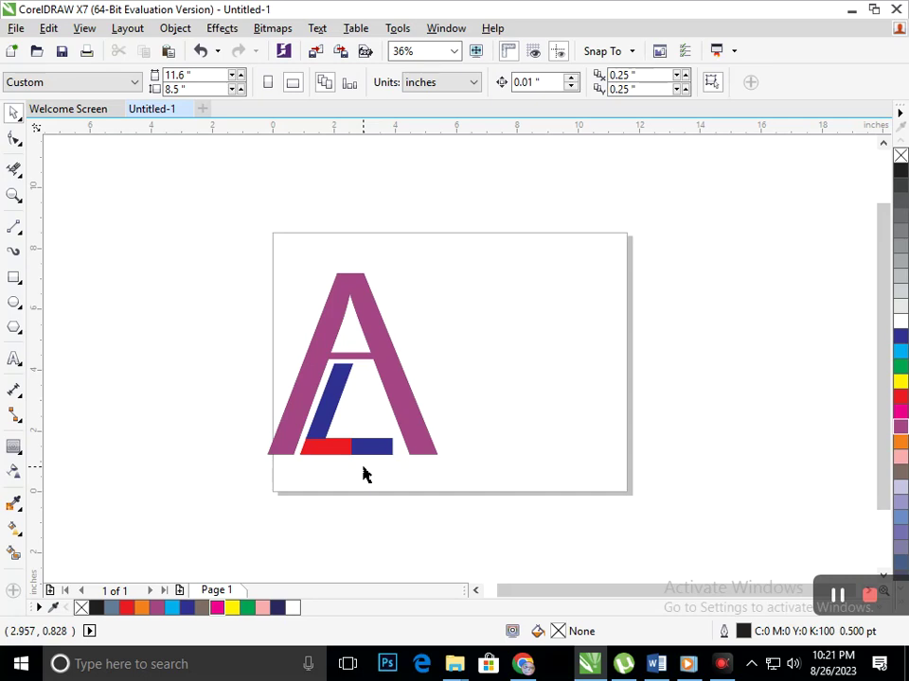
# Smart Fill the triangle enclosed by the A's legs and crossbar, and recolour it black.
pyautogui.click(13, 553)
pyautogui.click(347, 348)
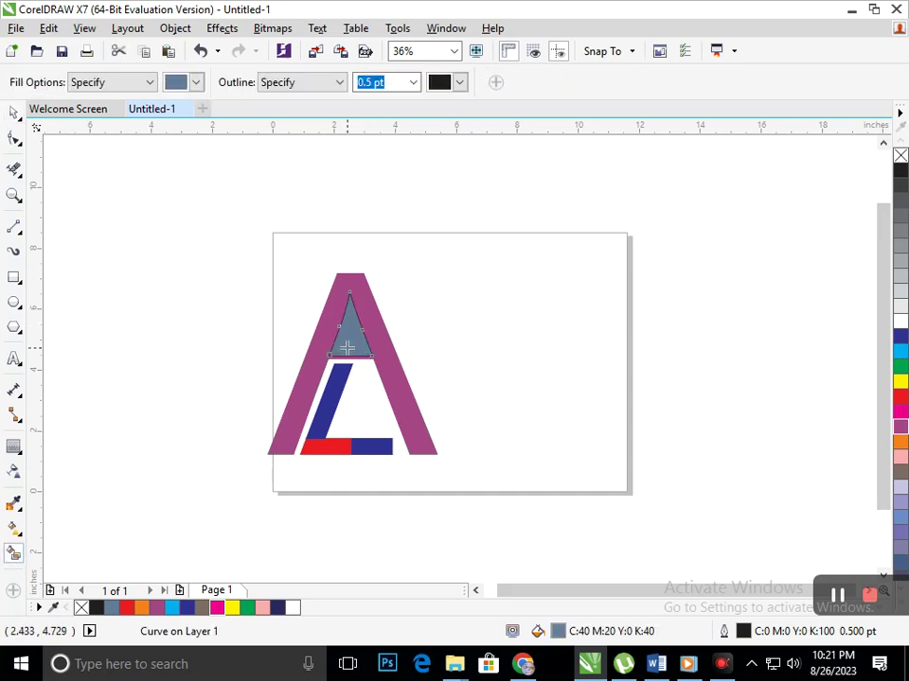
pyautogui.click(902, 183)
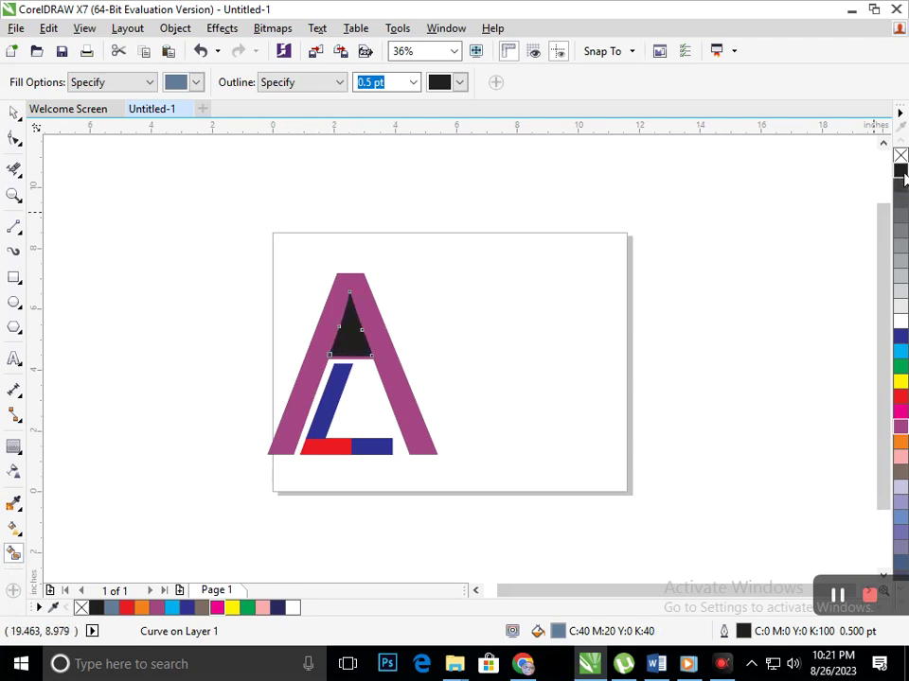
pyautogui.click(14, 114)
pyautogui.click(97, 295)
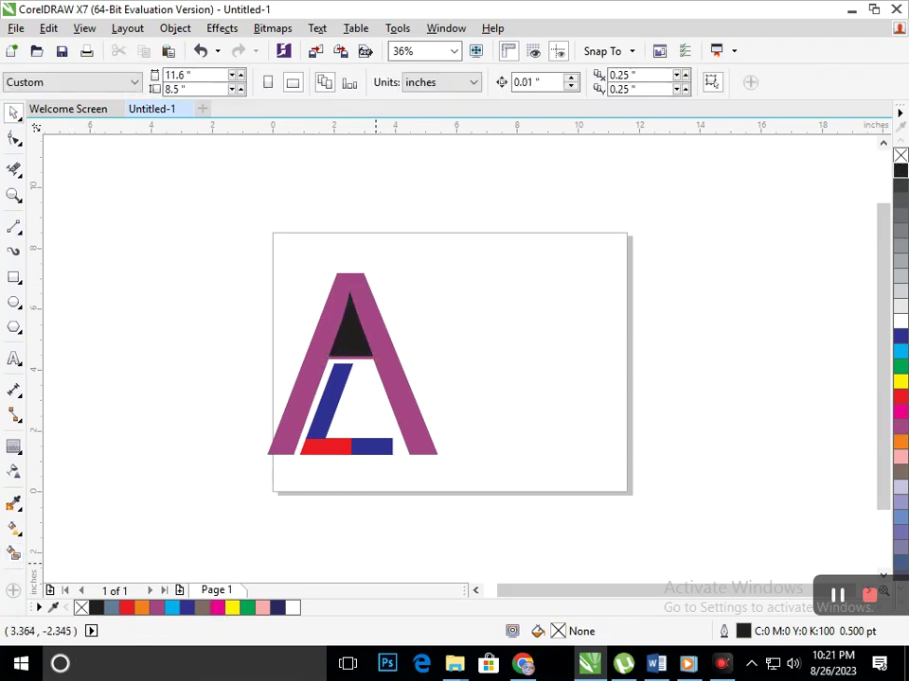
pyautogui.click(355, 324)
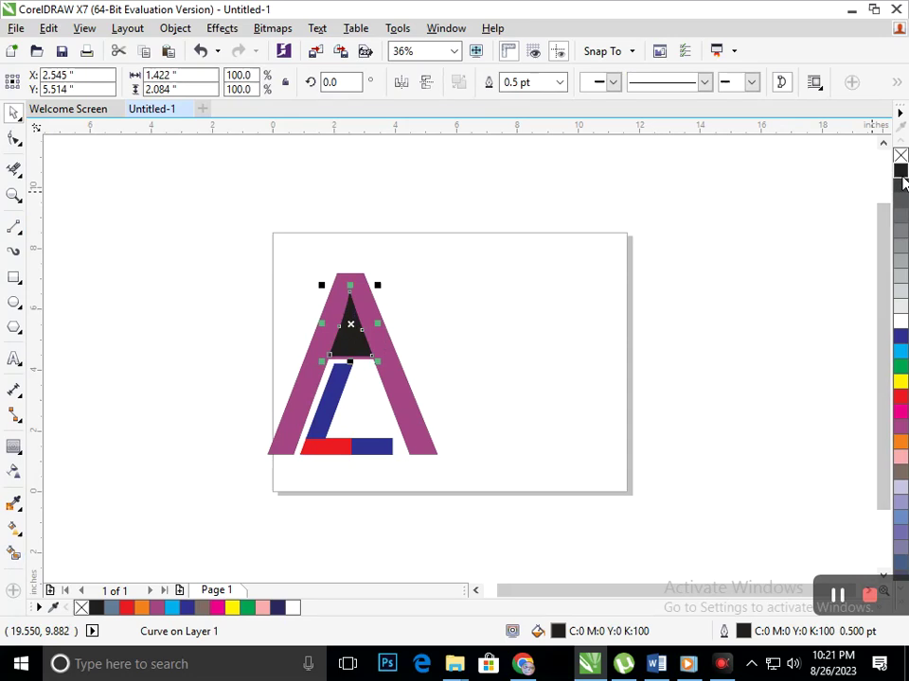
pyautogui.press('Escape')
pyautogui.scroll(4, 440, 387)
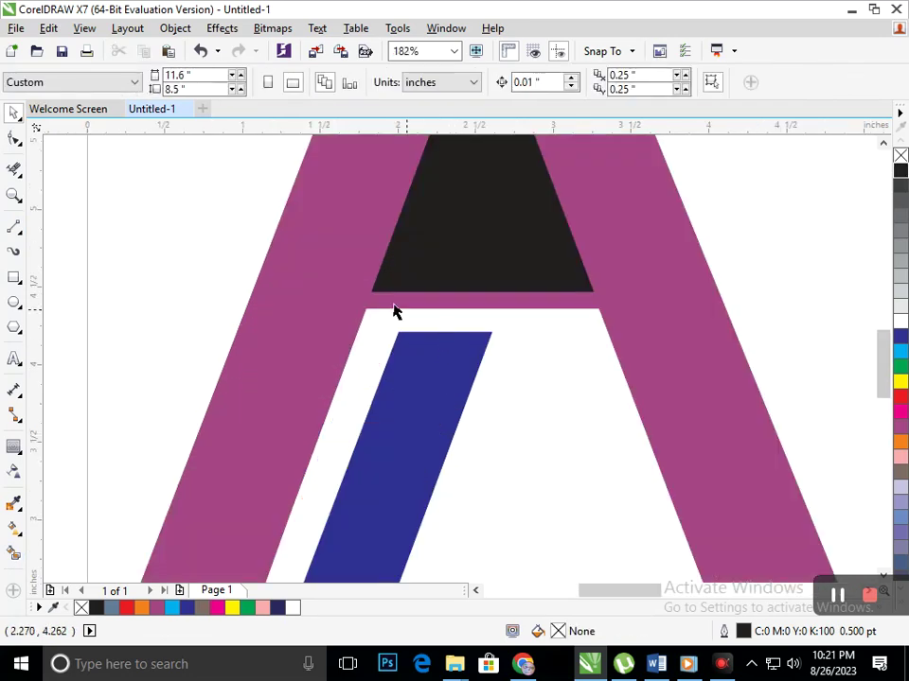
pyautogui.scroll(-4, 500, 396)
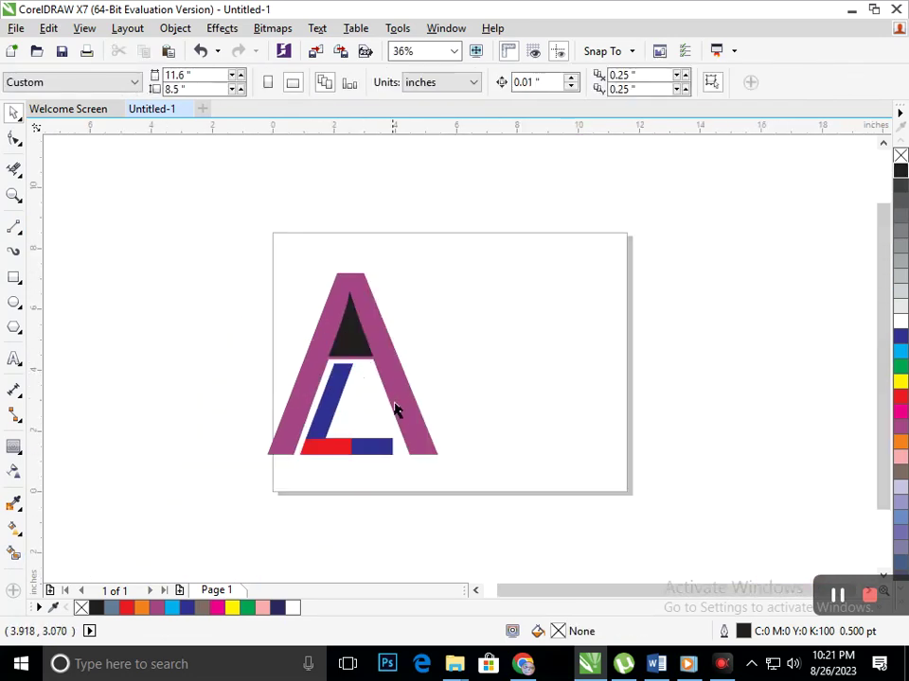
# Change the A's fill to red while keeping its purple outline.
pyautogui.click(395, 408)
pyautogui.click(900, 402)
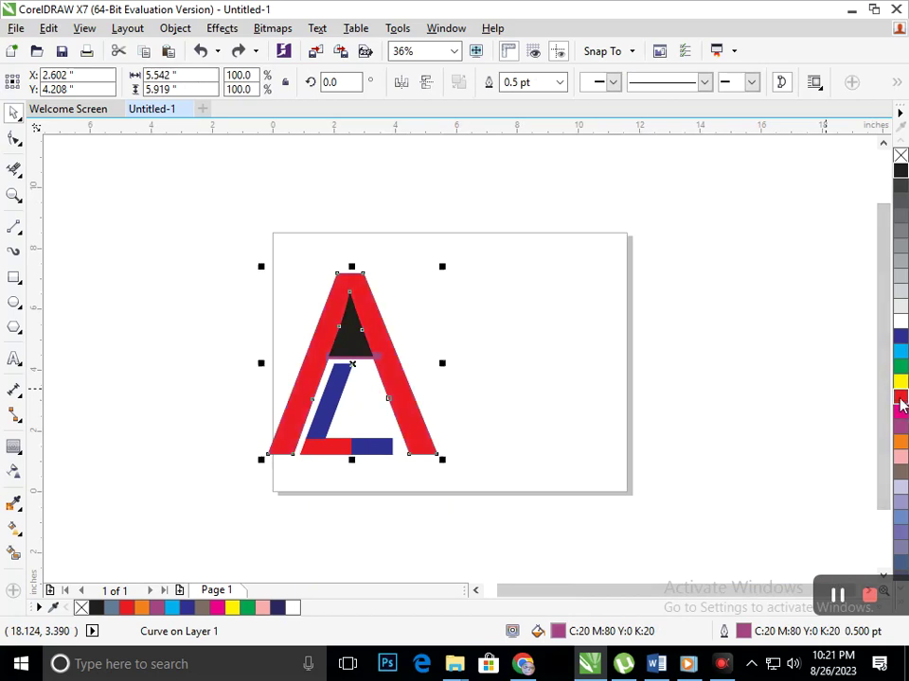
pyautogui.click(619, 423)
# Colour the inner triangle dark blue (C100 M100 Y0 K0), both fill and outline.
pyautogui.click(352, 342)
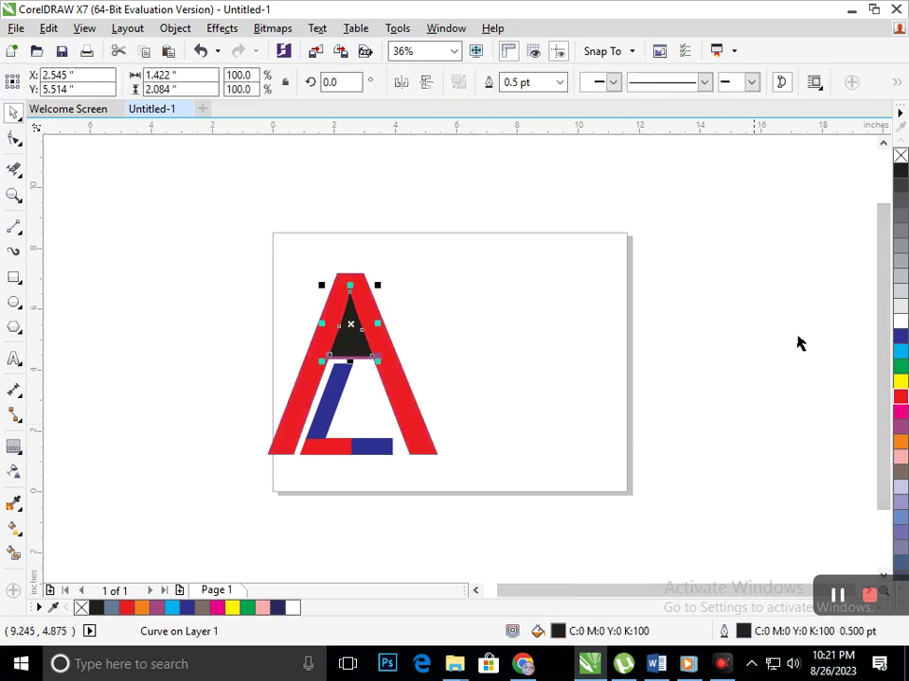
pyautogui.click(897, 336)
pyautogui.rightClick(897, 336)
pyautogui.click(534, 395)
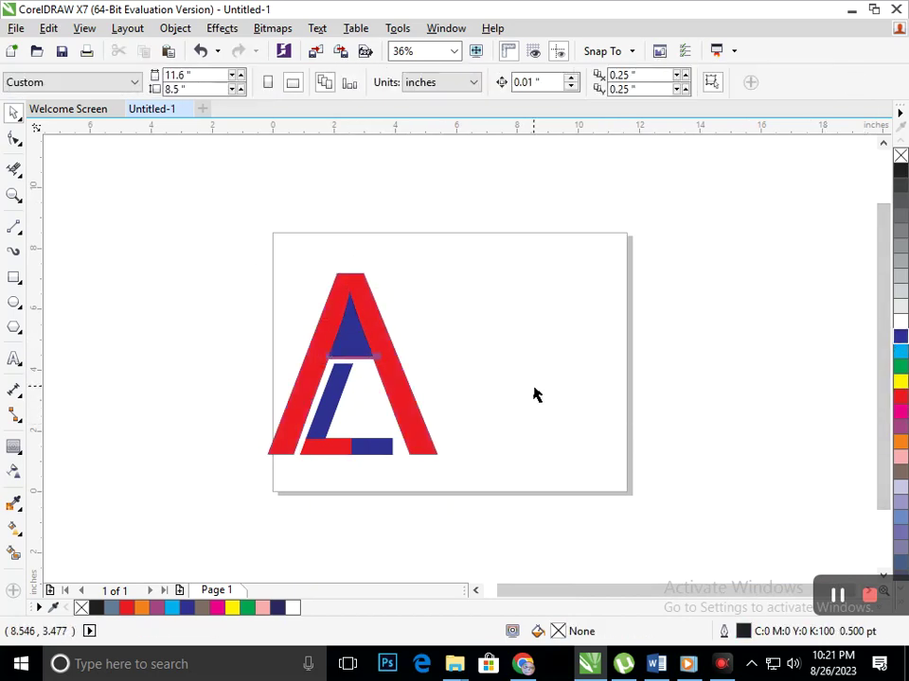
# Delete the purple crossbar line beneath the inner triangle.
pyautogui.moveTo(281, 302); pyautogui.dragTo(442, 385)
pyautogui.moveTo(538, 428); pyautogui.dragTo(535, 501)
pyautogui.press('Delete')
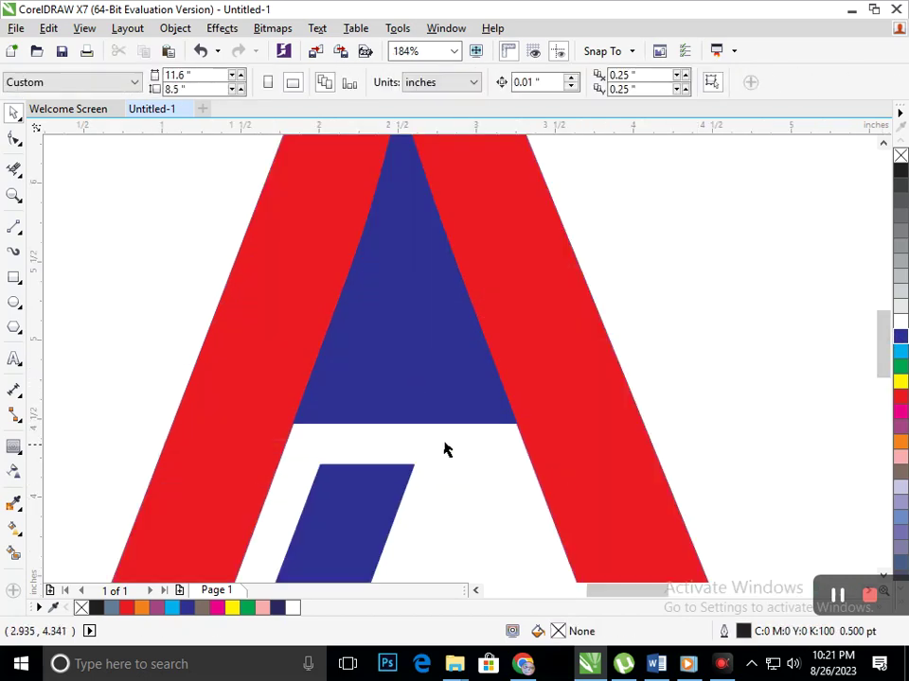
pyautogui.press('F3')
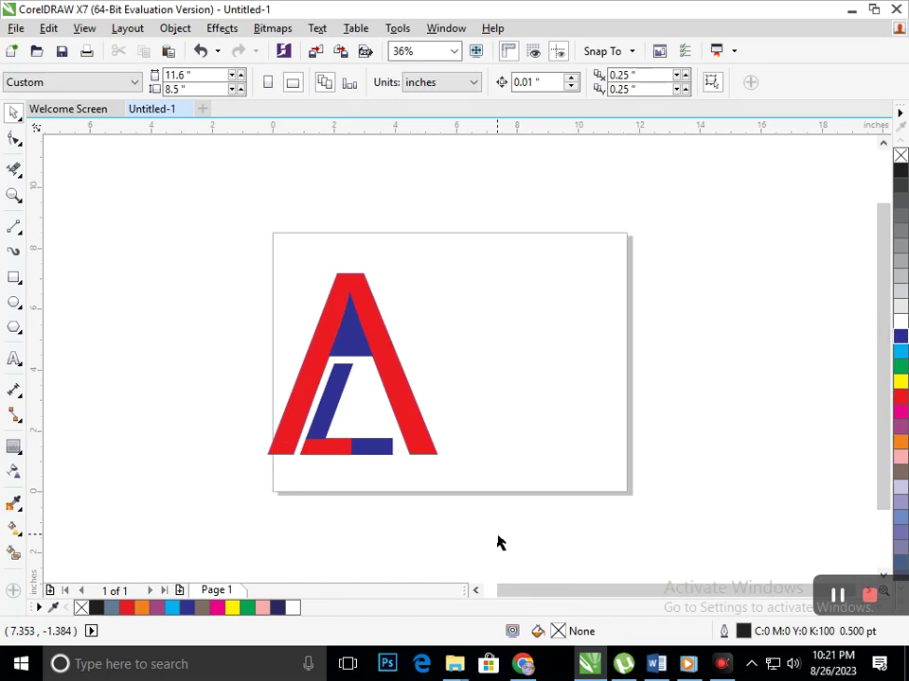
# Draw a horizontal line about 1.62 inches long between the A's legs just below the triangle, with a 10.0 pt outline.
pyautogui.press('F2')
pyautogui.moveTo(258, 293); pyautogui.dragTo(532, 438)
pyautogui.click(13, 228)
pyautogui.moveTo(264, 336); pyautogui.dragTo(404, 338)
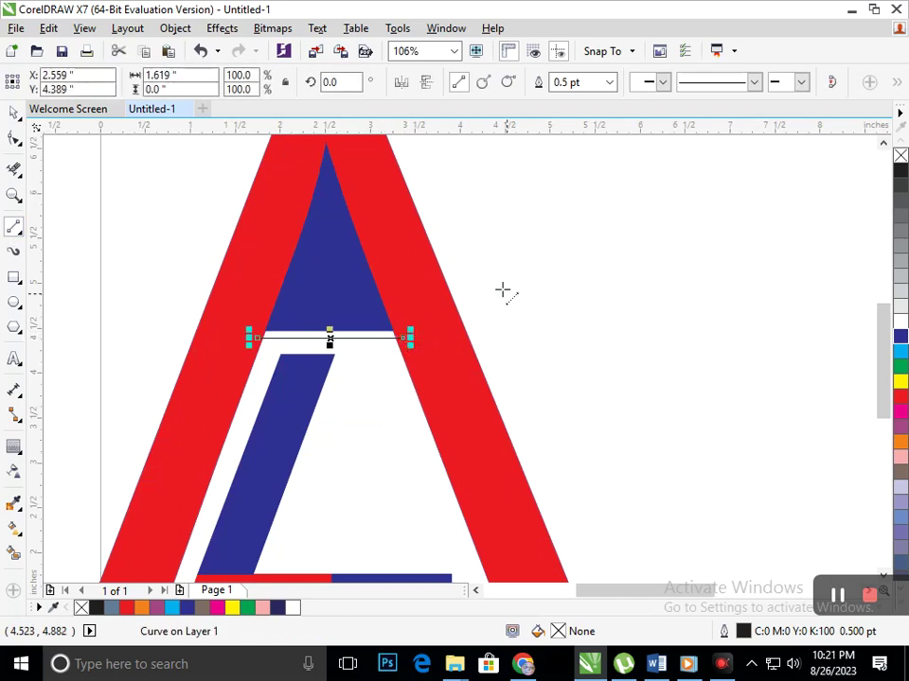
pyautogui.click(608, 83)
pyautogui.click(588, 236)
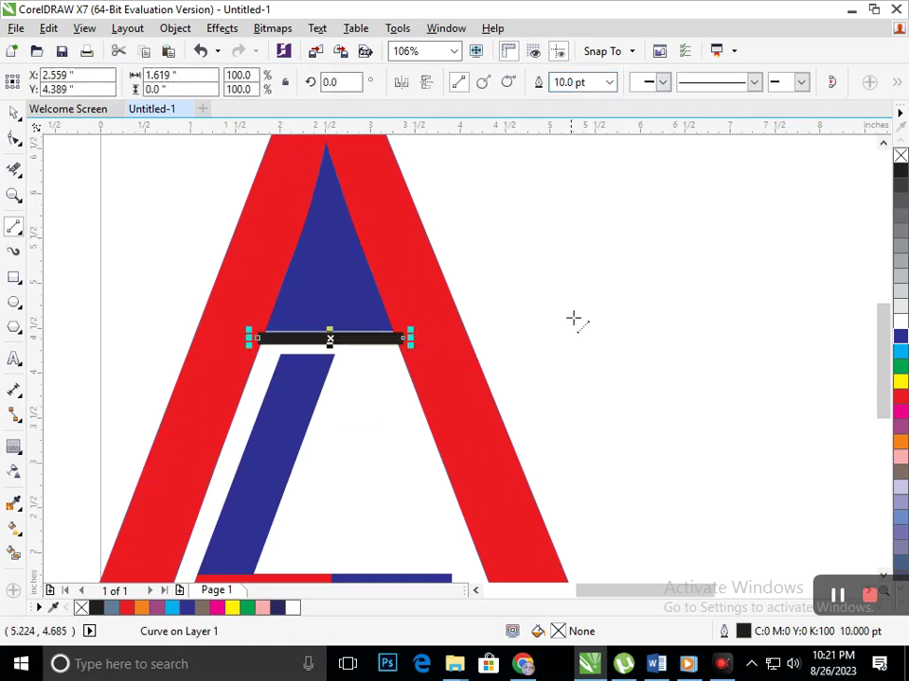
# Nudge the black line up 0.02 inches towards the triangle's base and place it behind the A and the triangle.
pyautogui.hotkey('ctrl', 'Up')
pyautogui.hotkey('ctrl', 'Up')
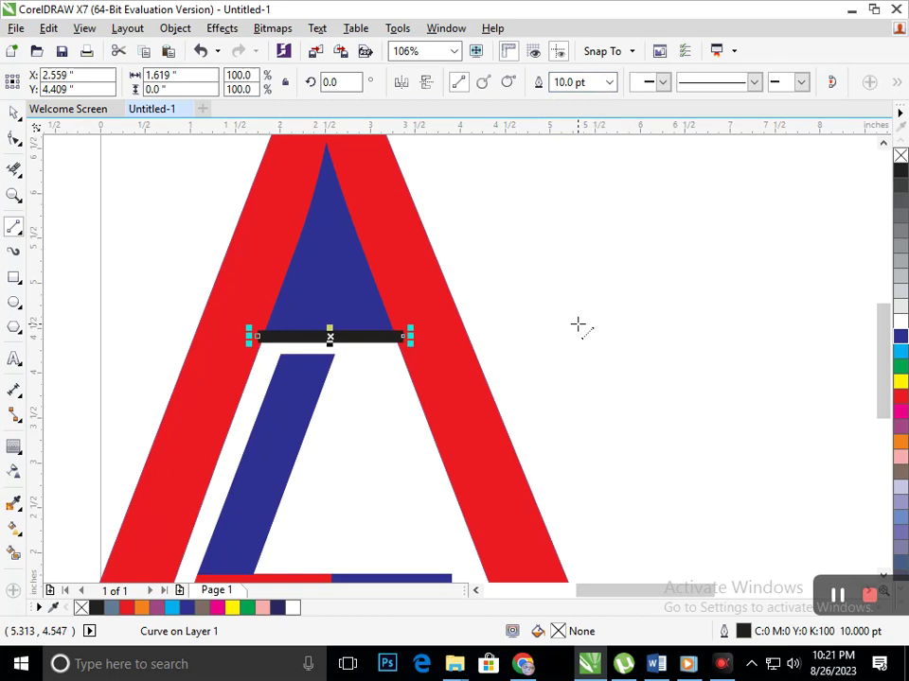
pyautogui.scroll(-3, 360, 368)
pyautogui.press('space')
pyautogui.click(170, 324)
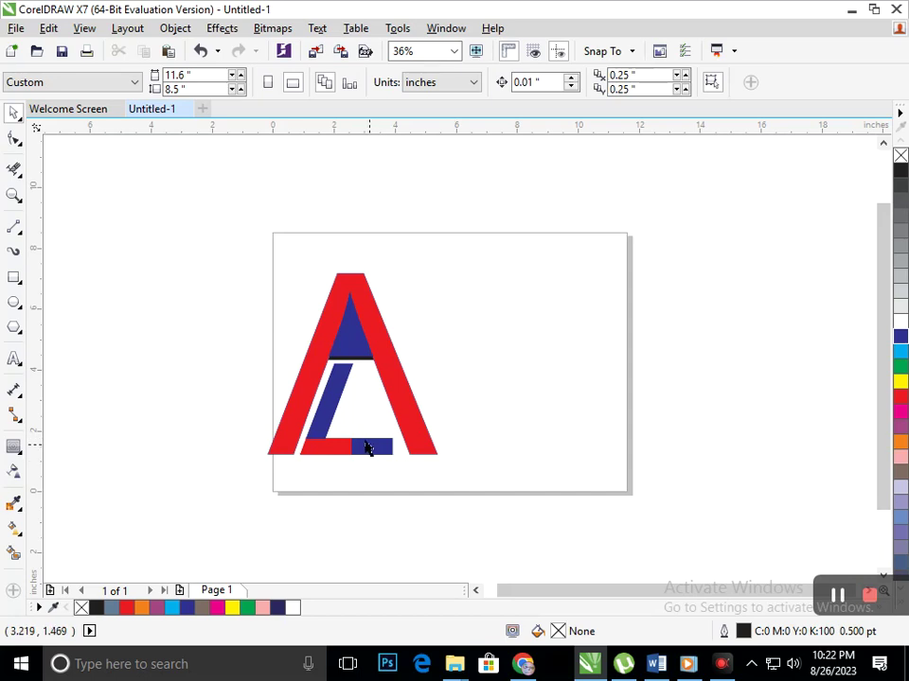
# Draw a circle about 9.52 inches in diameter around the whole monogram.
pyautogui.click(13, 303)
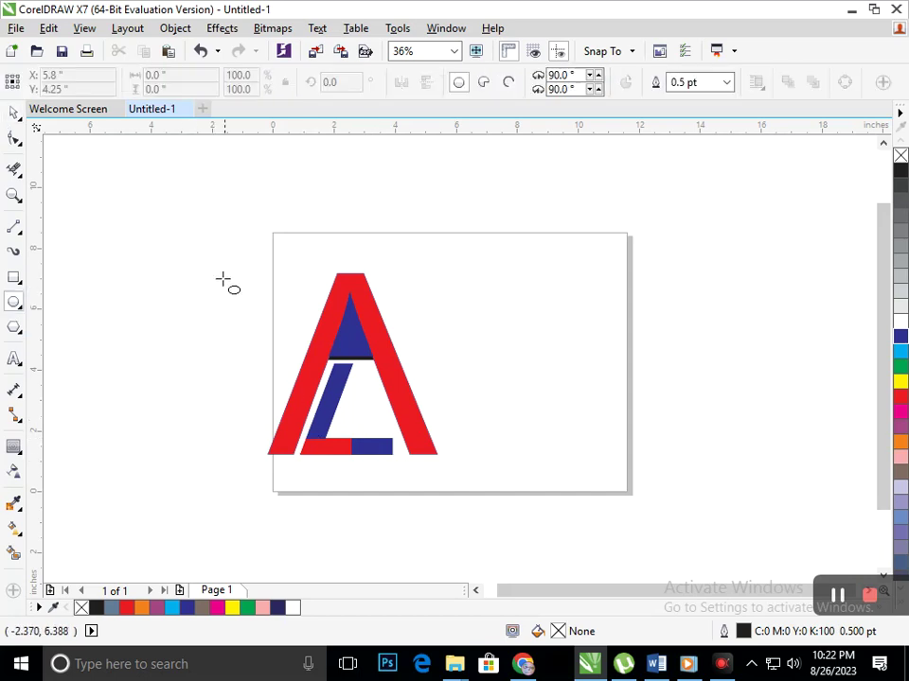
pyautogui.moveTo(190, 230); pyautogui.dragTo(480, 428)
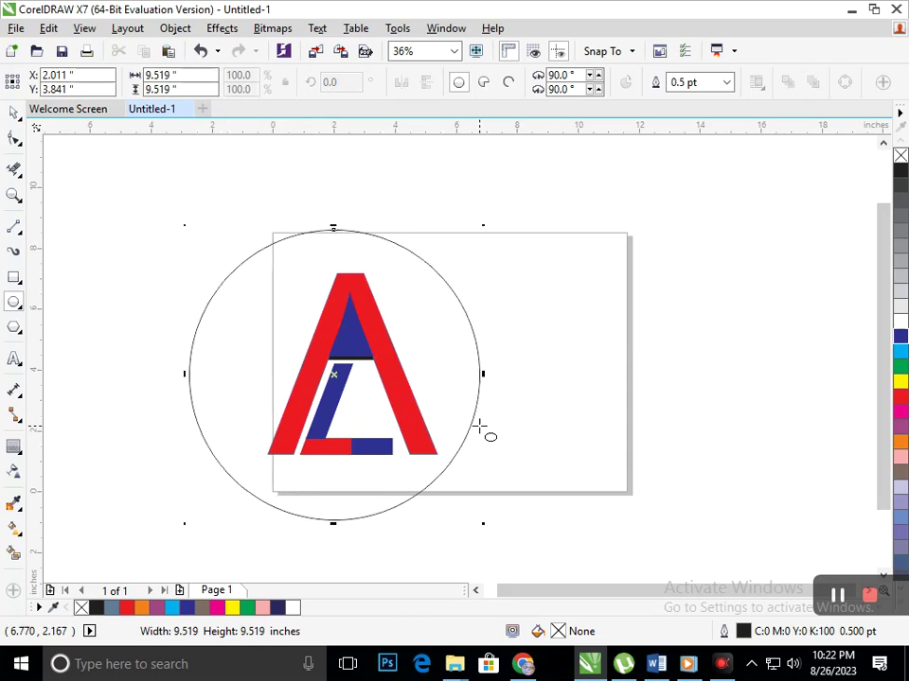
pyautogui.click(12, 112)
pyautogui.click(180, 343)
pyautogui.click(205, 385)
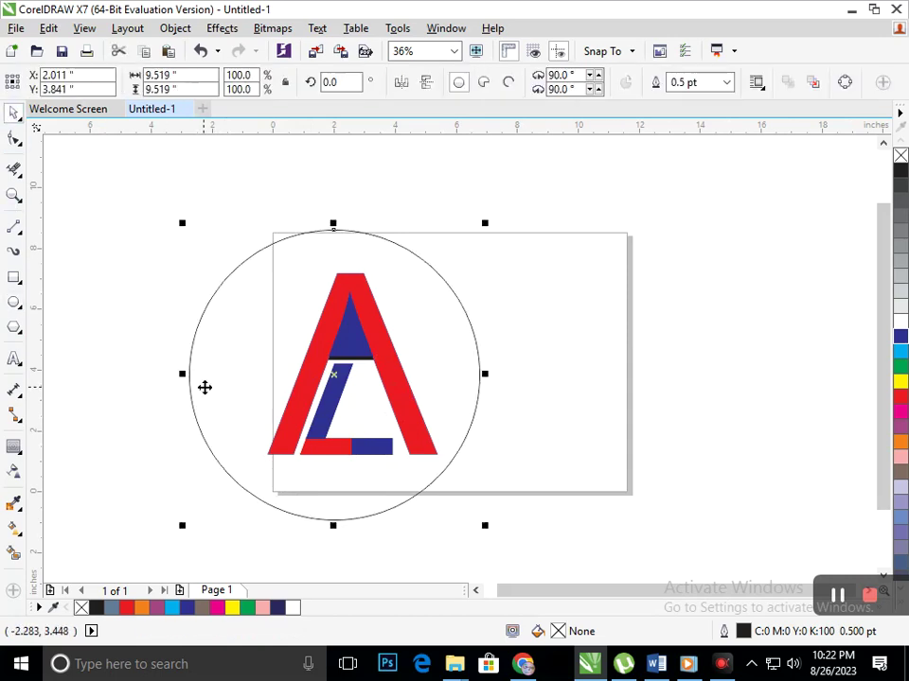
# Scale the circle down to about 8.3 inches in diameter and centre it around the letters.
pyautogui.moveTo(204, 420); pyautogui.dragTo(211, 421)
pyautogui.moveTo(189, 524); pyautogui.dragTo(209, 517)
pyautogui.moveTo(226, 450); pyautogui.dragTo(235, 420)
pyautogui.click(526, 528)
# Thicken the circle's outline, first to 10.0 pt and finally to 8.0 pt.
pyautogui.click(430, 467)
pyautogui.click(726, 82)
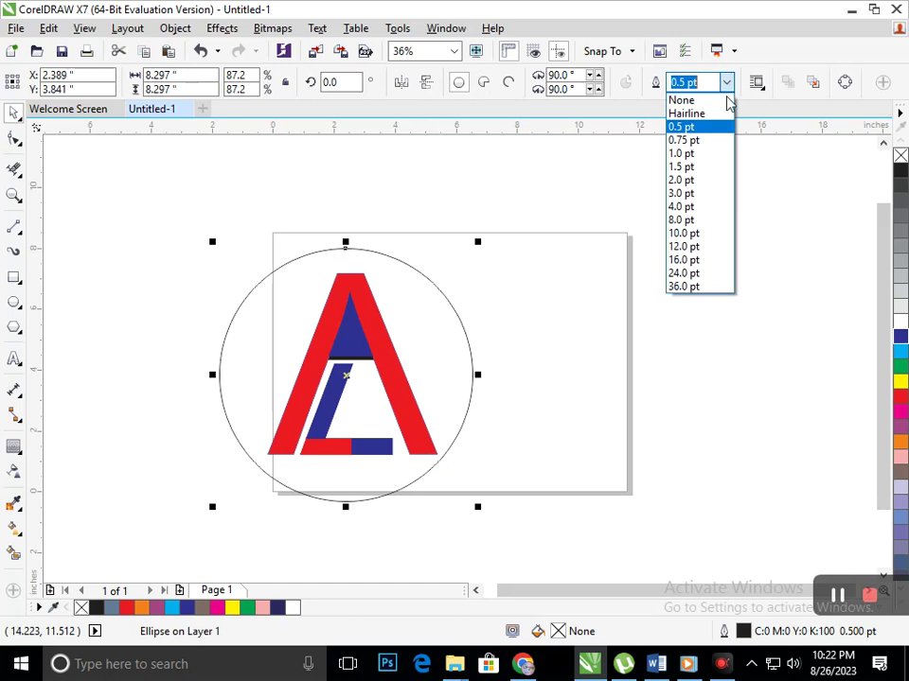
pyautogui.click(698, 231)
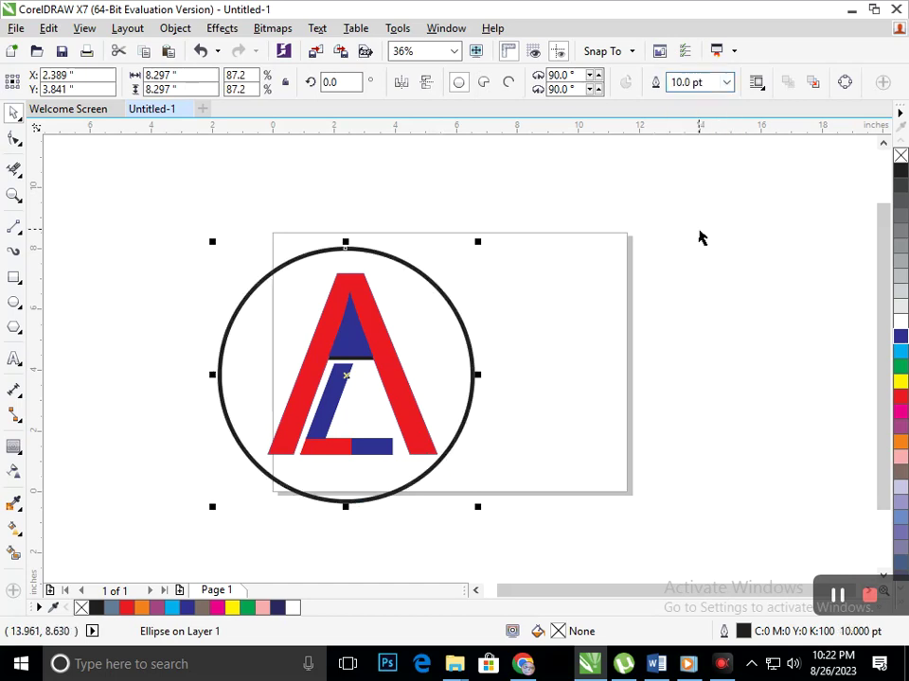
pyautogui.click(726, 83)
pyautogui.click(700, 223)
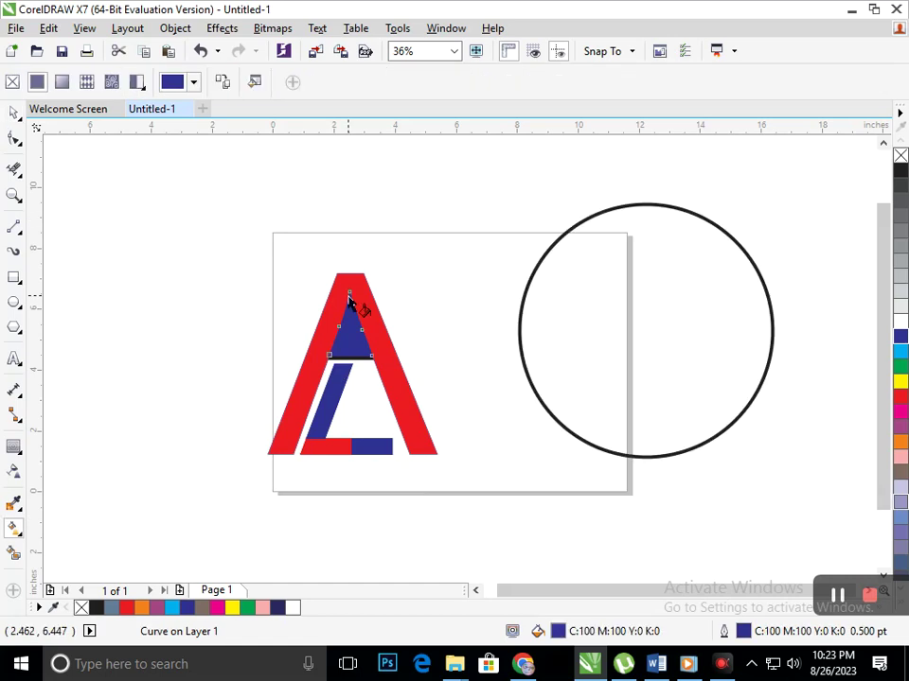
# Apply an elliptical fountain fill to the inner triangle, from a yellow centre to dark blue edges, and widen the gradient slightly.
pyautogui.moveTo(349, 293); pyautogui.dragTo(351, 359)
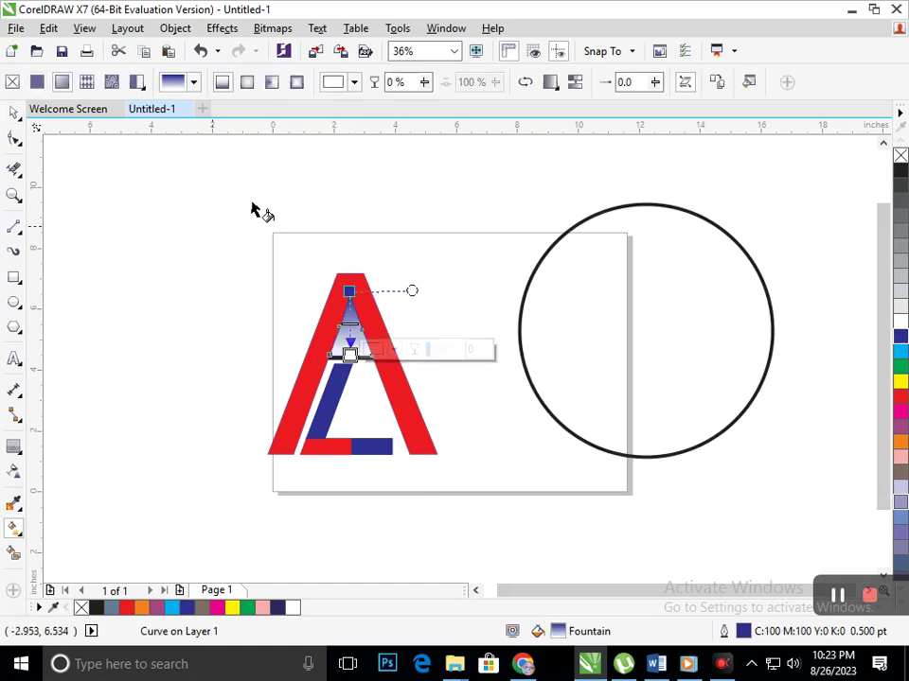
pyautogui.click(248, 81)
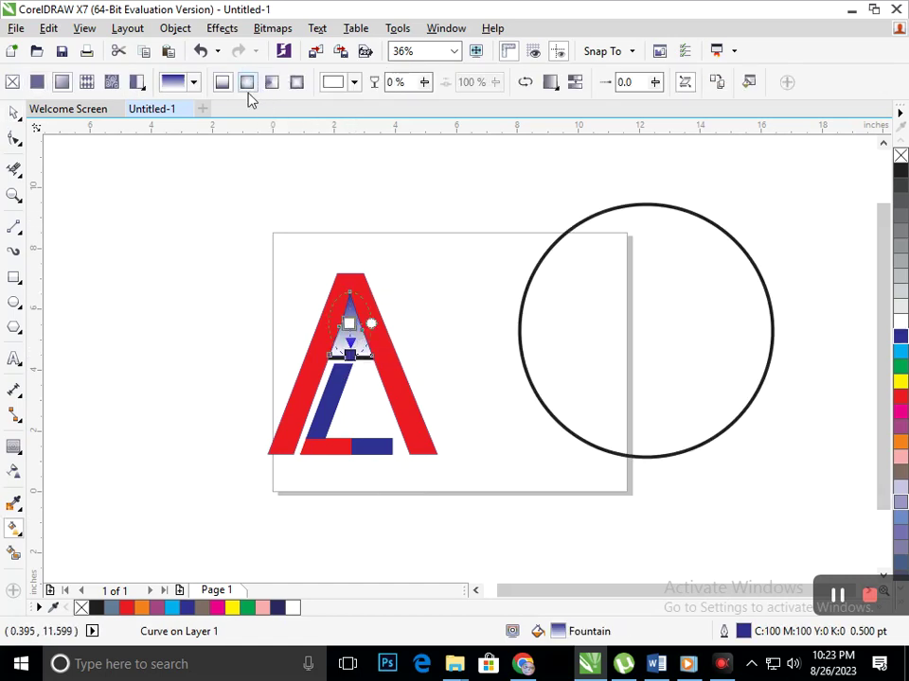
pyautogui.click(348, 372)
pyautogui.moveTo(350, 324); pyautogui.dragTo(350, 338)
pyautogui.click(895, 383)
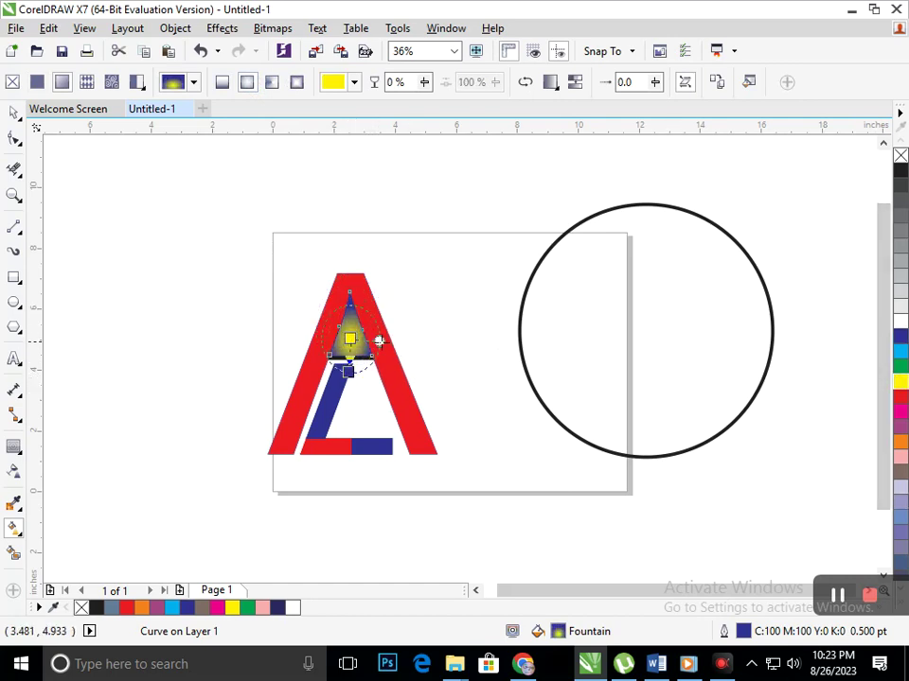
pyautogui.moveTo(373, 339); pyautogui.dragTo(383, 344)
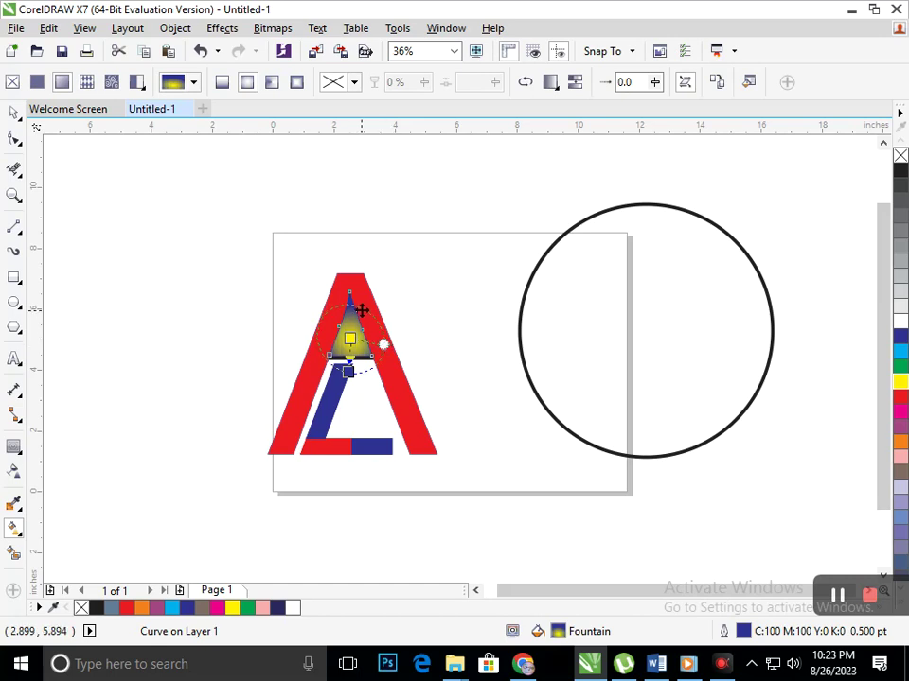
# Extend the inner triangle's elliptical gradient a little further below its base, undoing and redoing the adjustment to compare.
pyautogui.moveTo(347, 371); pyautogui.dragTo(347, 379)
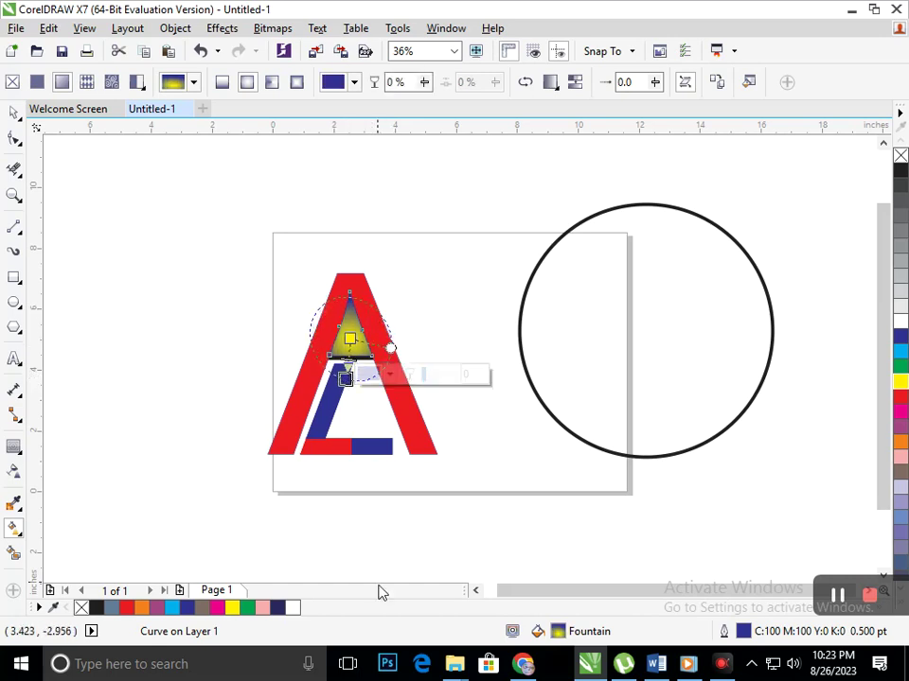
pyautogui.hotkey('ctrl', 'z')
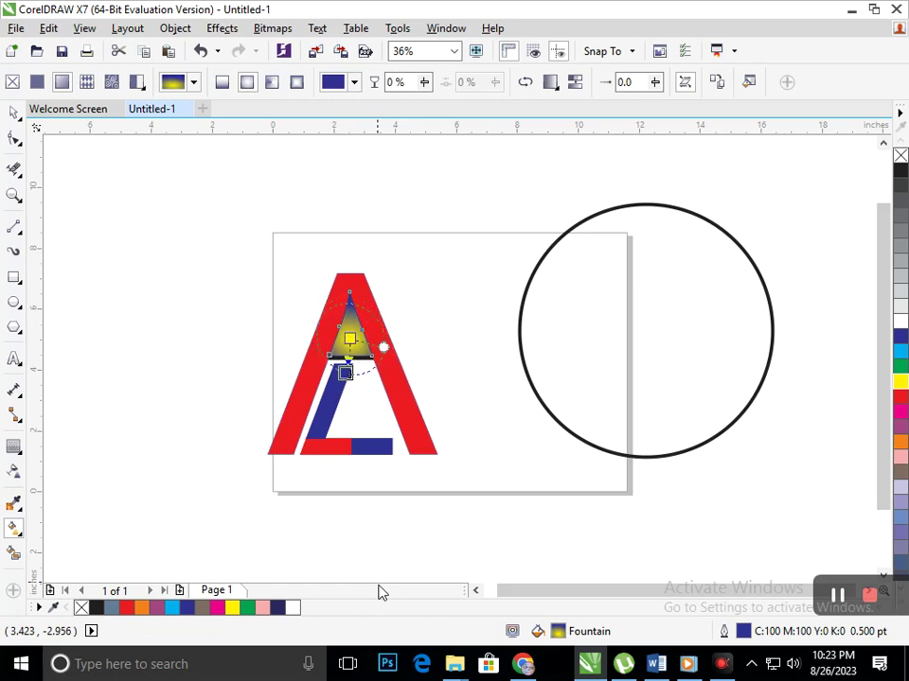
pyautogui.hotkey('ctrl', 'z')
pyautogui.hotkey('ctrl', 'z')
pyautogui.hotkey('ctrl', 'z')
pyautogui.hotkey('ctrl', 'z')
pyautogui.hotkey('ctrl', 'z')
pyautogui.hotkey('ctrl', 'z')
pyautogui.hotkey('ctrl', 'z')
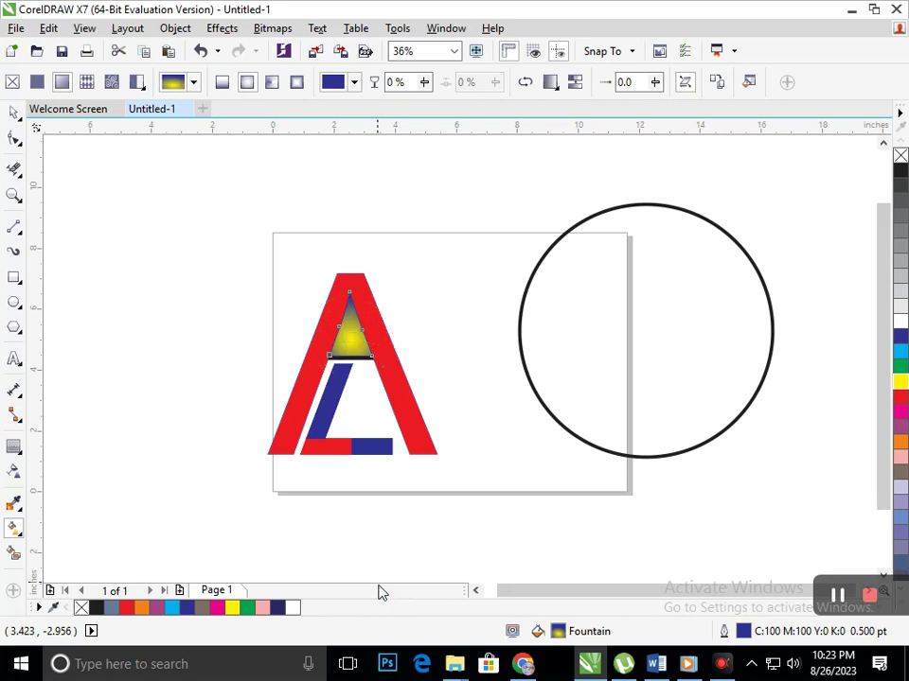
pyautogui.hotkey('ctrl', 'z')
pyautogui.hotkey('ctrl', 'shift', 'z')
pyautogui.hotkey('ctrl', 'z')
pyautogui.hotkey('ctrl', 'shift', 'z')
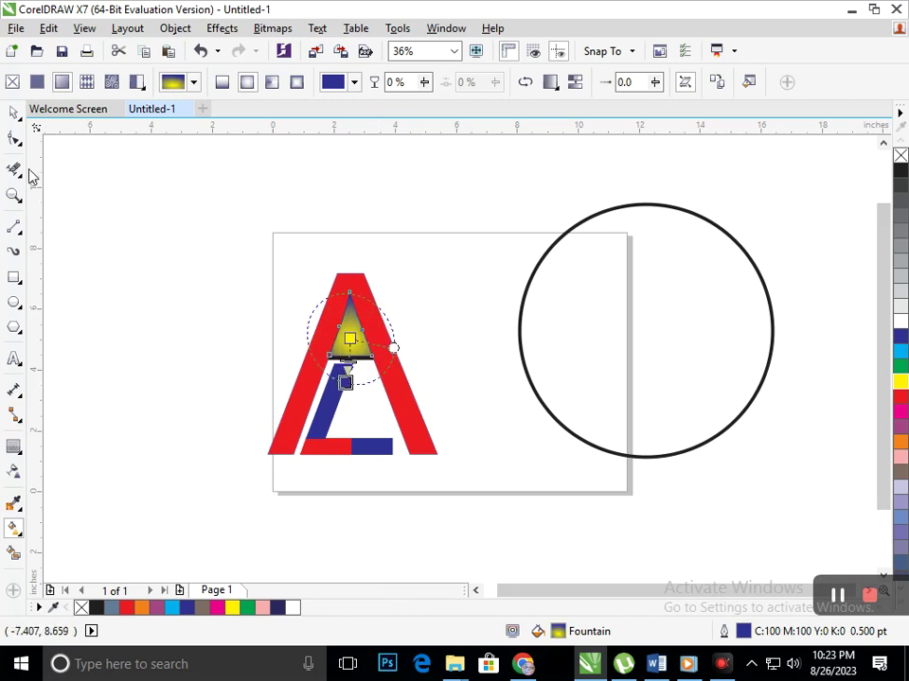
pyautogui.click(14, 114)
pyautogui.click(118, 329)
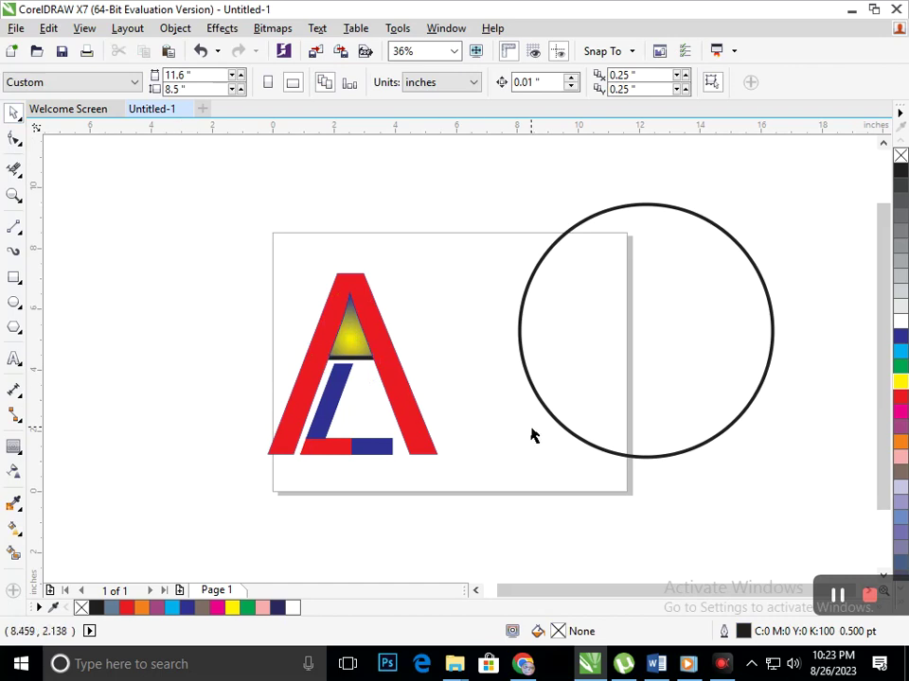
# Move the circle back around the letters and thin its outline, first to 2.0 pt and finally to 3.0 pt.
pyautogui.moveTo(565, 435); pyautogui.dragTo(273, 470)
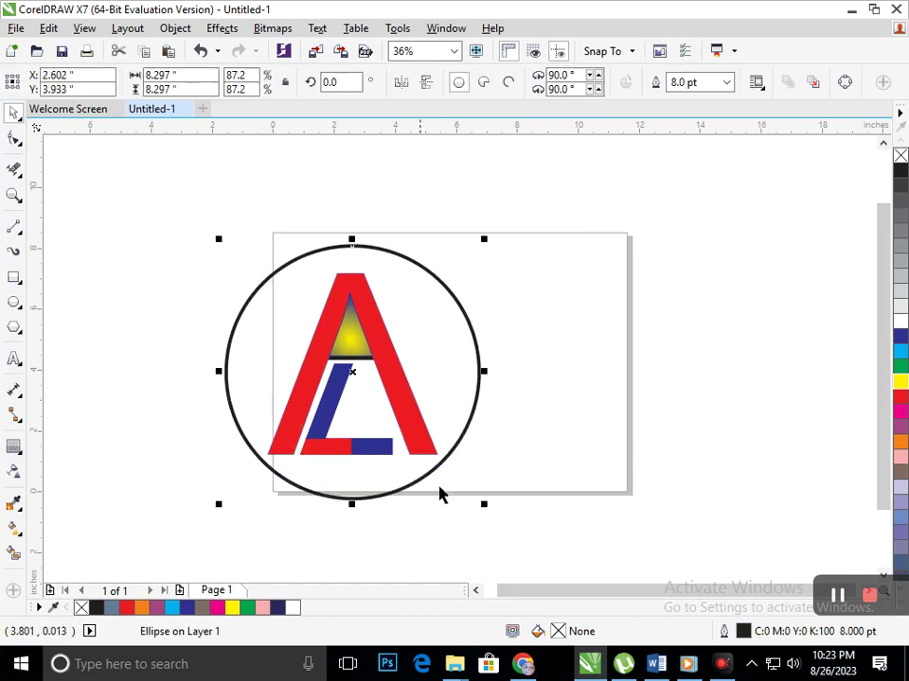
pyautogui.click(726, 82)
pyautogui.click(692, 188)
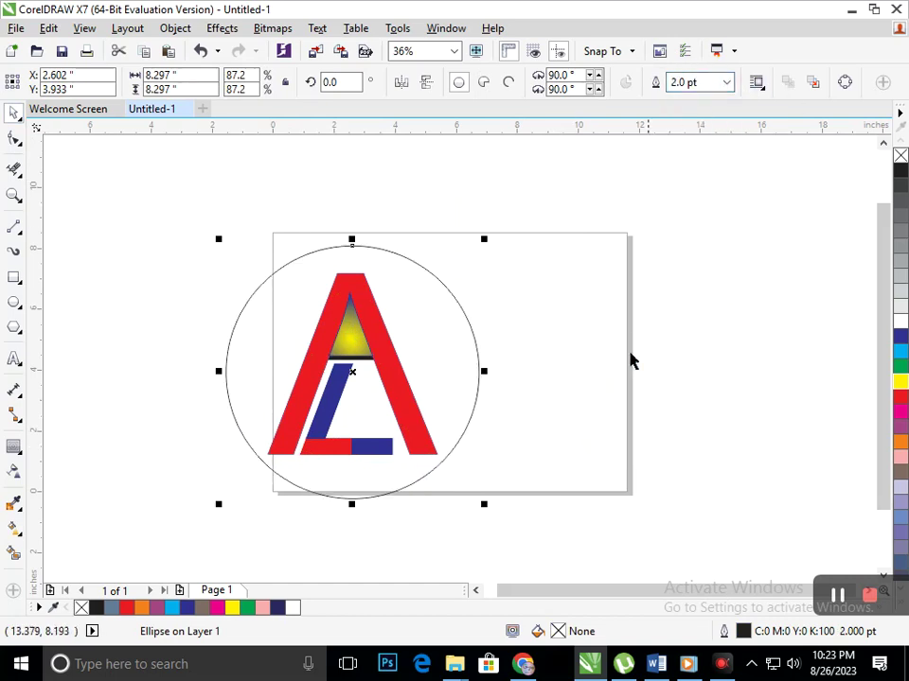
pyautogui.click(727, 83)
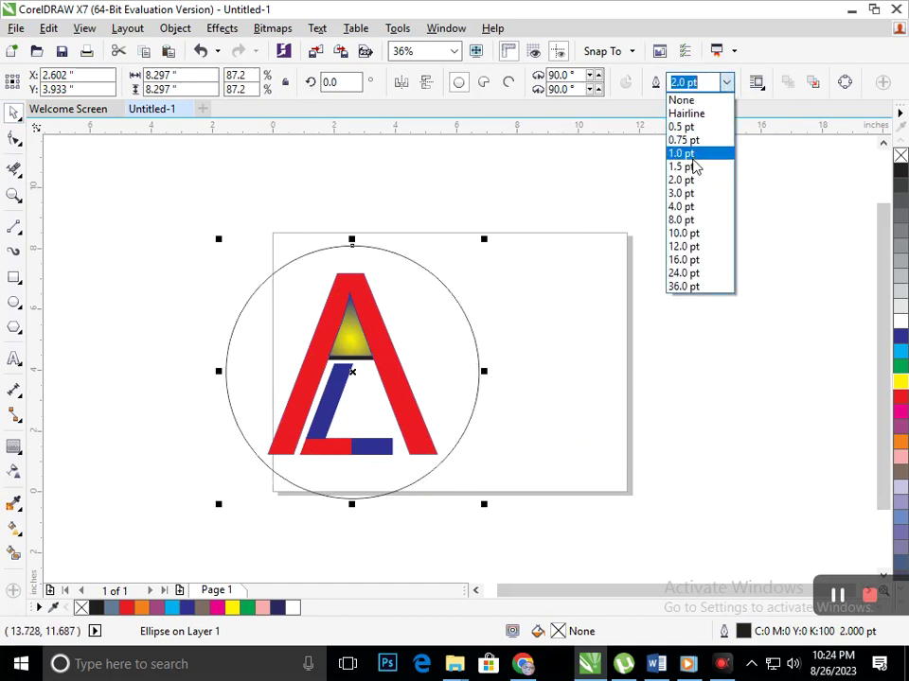
pyautogui.click(693, 195)
# Add a concentric outer copy of the circle about 8.6 inches in diameter and group the circles with the letters.
pyautogui.moveTo(218, 504); pyautogui.dragTo(217, 515)
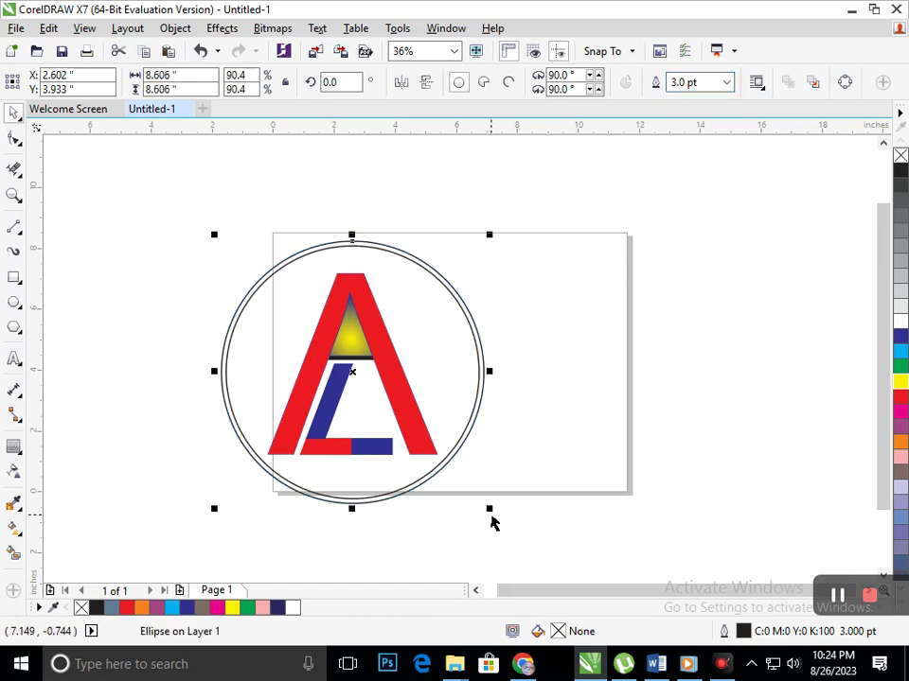
pyautogui.moveTo(188, 212); pyautogui.dragTo(569, 532)
pyautogui.hotkey('ctrl', 'g')
# Move the grouped logo off the page onto the empty area to its left.
pyautogui.moveTo(375, 503); pyautogui.dragTo(272, 473)
pyautogui.press('F3')
pyautogui.moveTo(368, 362); pyautogui.dragTo(220, 350)
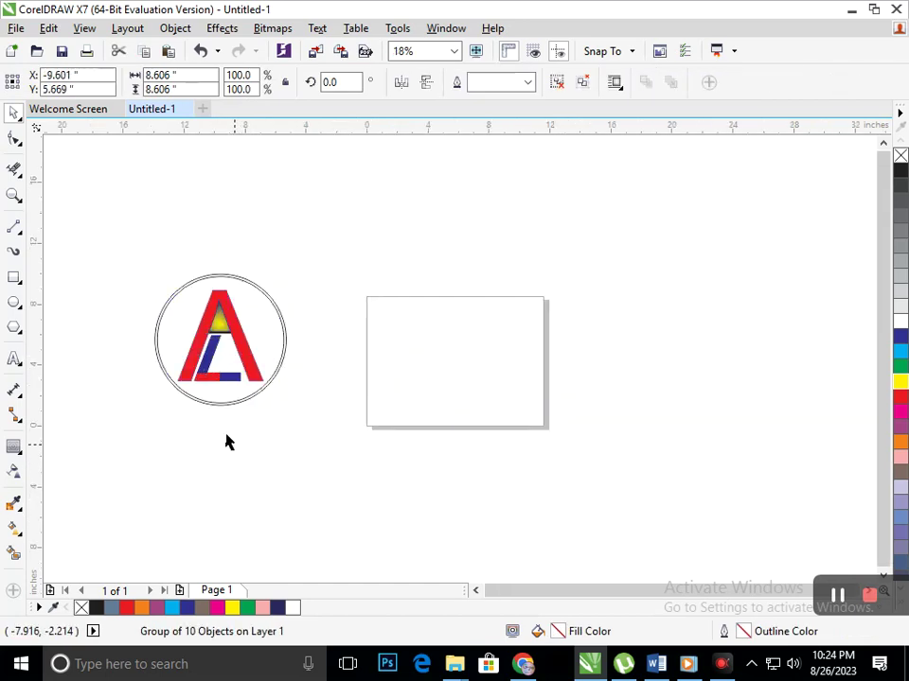
pyautogui.click(136, 267)
pyautogui.press('F2')
pyautogui.moveTo(136, 268); pyautogui.dragTo(331, 428)
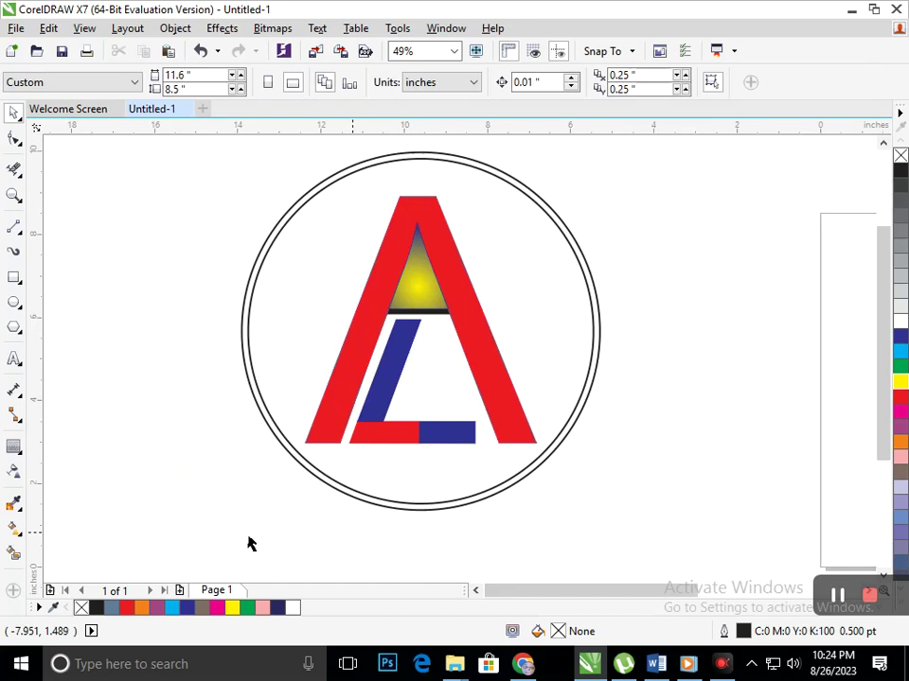
pyautogui.moveTo(408, 437); pyautogui.dragTo(420, 463)
pyautogui.moveTo(502, 450)
pyautogui.mouseDown()
pyautogui.moveTo(551, 440)
pyautogui.moveTo(500, 447)
pyautogui.mouseUp()
pyautogui.click(671, 456)
# Use Smart Fill to fill the ring between the two circles with blue-grey and a 0.5 pt black outline.
pyautogui.click(15, 553)
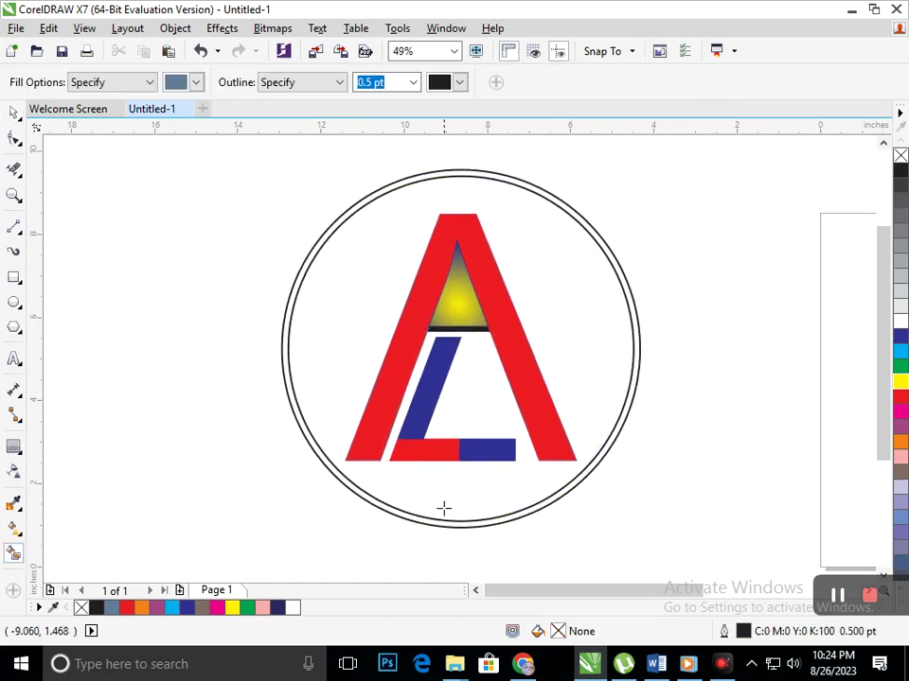
pyautogui.click(439, 524)
pyautogui.hotkey('ctrl', 'z')
pyautogui.click(539, 500)
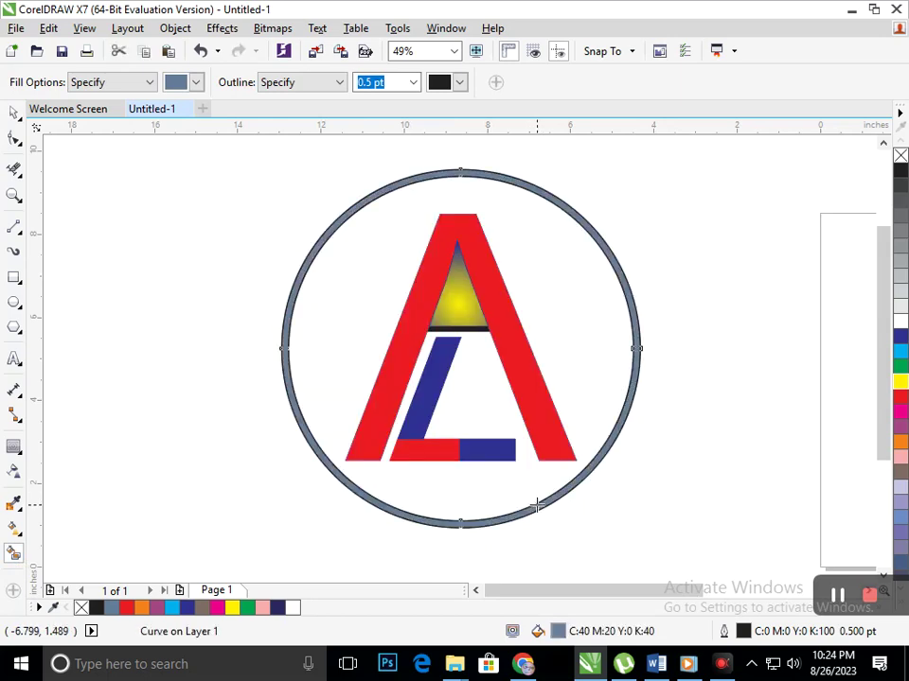
# Try orange, magenta and white as the ring's fill, and try a linear fountain fill on the white version.
pyautogui.click(899, 443)
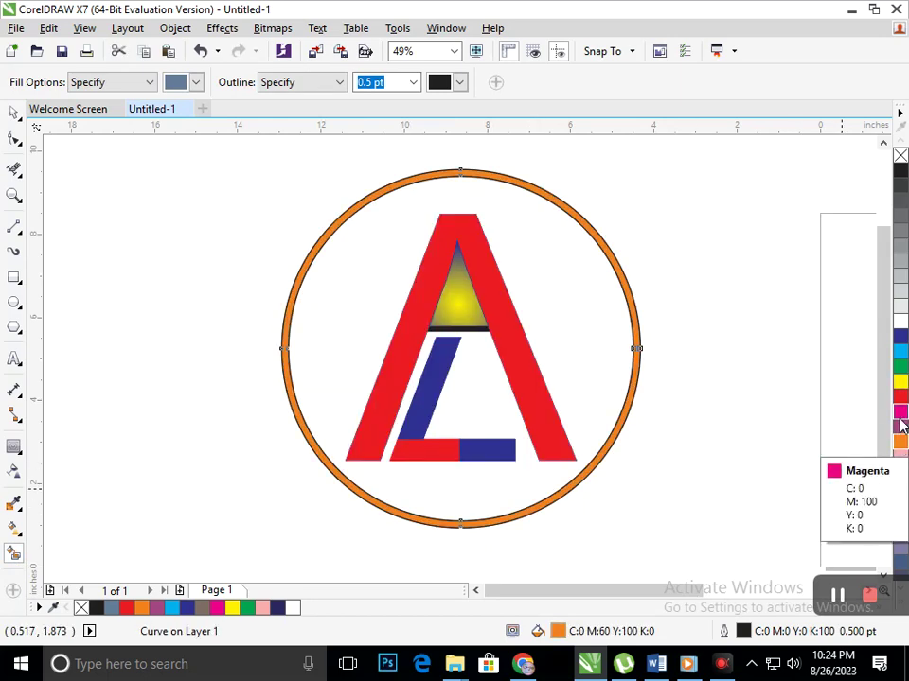
pyautogui.click(899, 424)
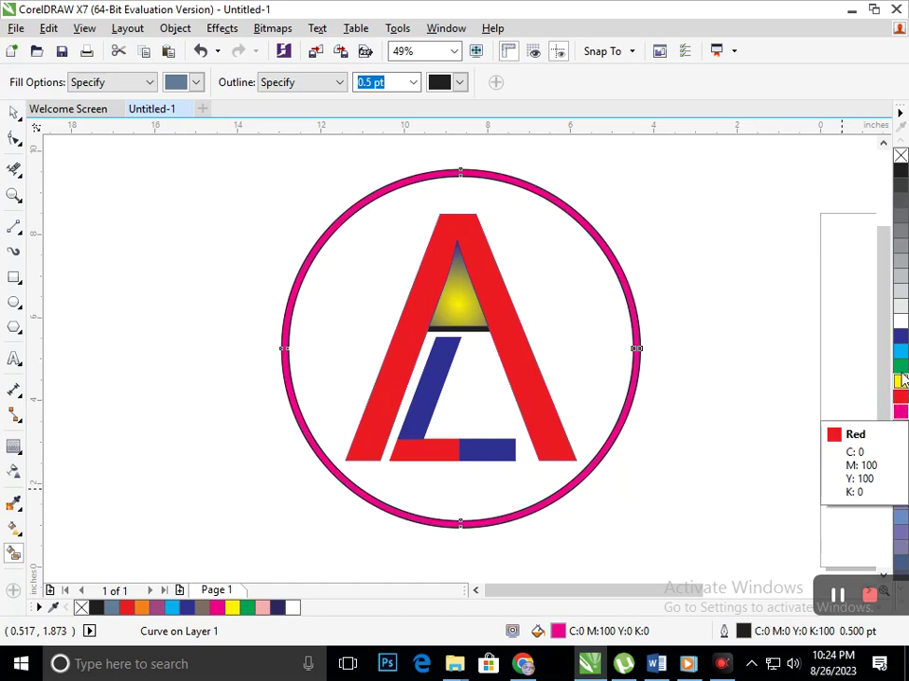
pyautogui.click(899, 320)
pyautogui.click(14, 530)
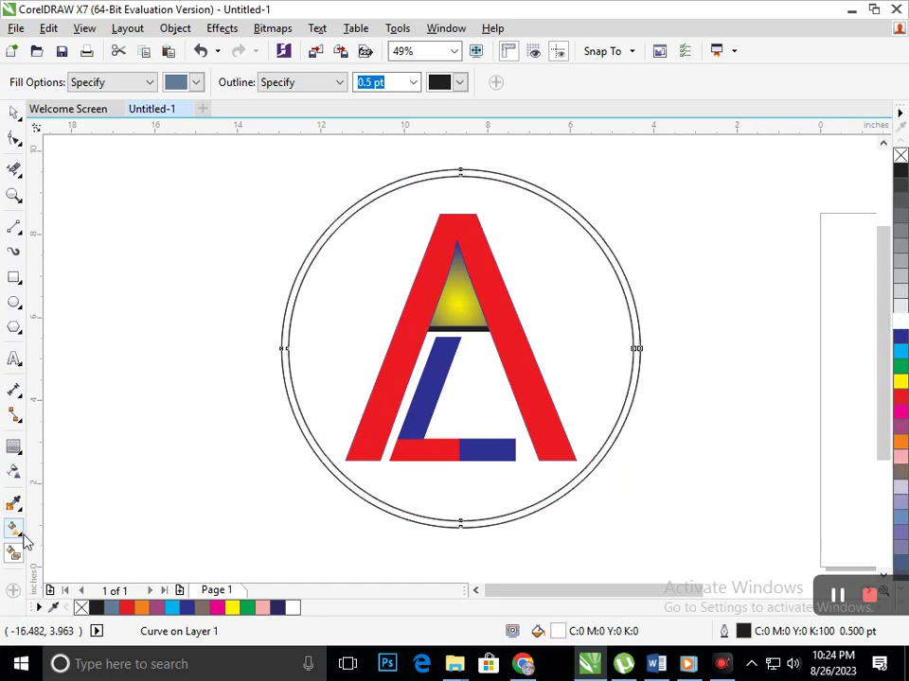
pyautogui.moveTo(460, 325); pyautogui.dragTo(482, 511)
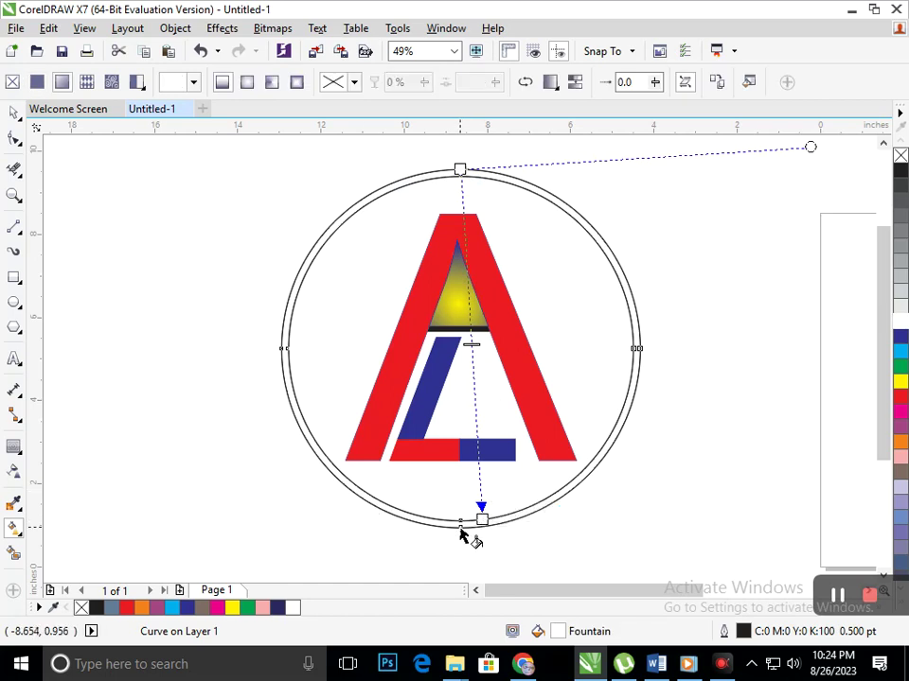
# Smart-fill the ring with blue-grey again and apply a linear fountain fill running from its top to its bottom.
pyautogui.click(14, 554)
pyautogui.click(433, 520)
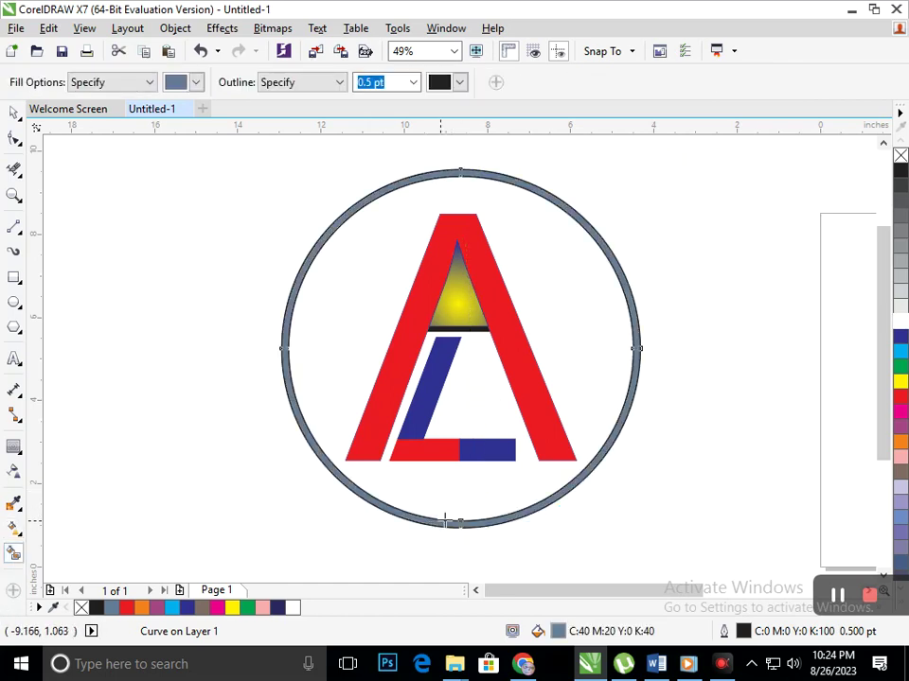
pyautogui.click(17, 531)
pyautogui.click(81, 533)
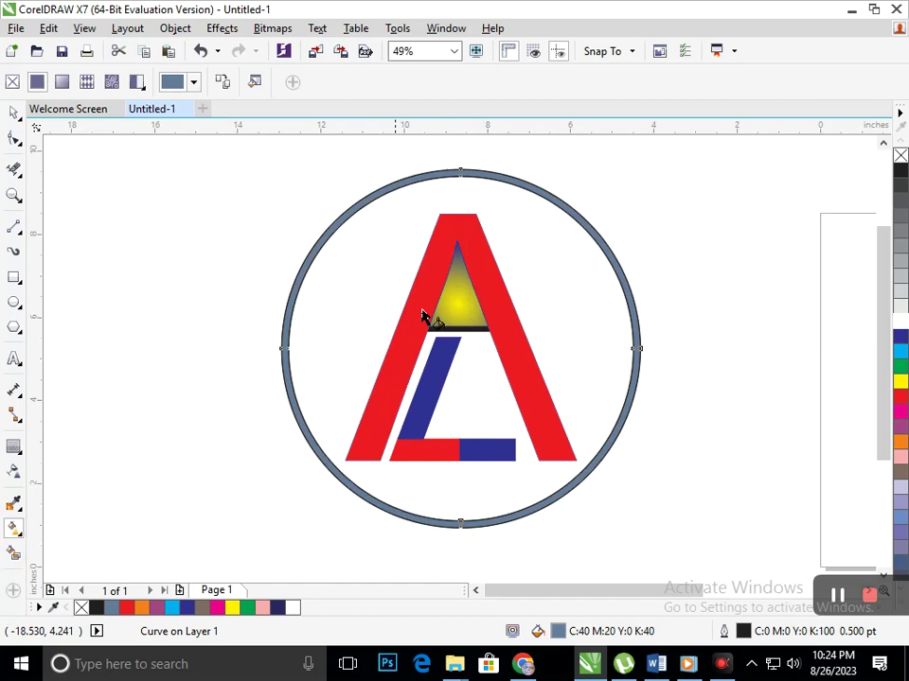
pyautogui.moveTo(451, 172); pyautogui.dragTo(456, 522)
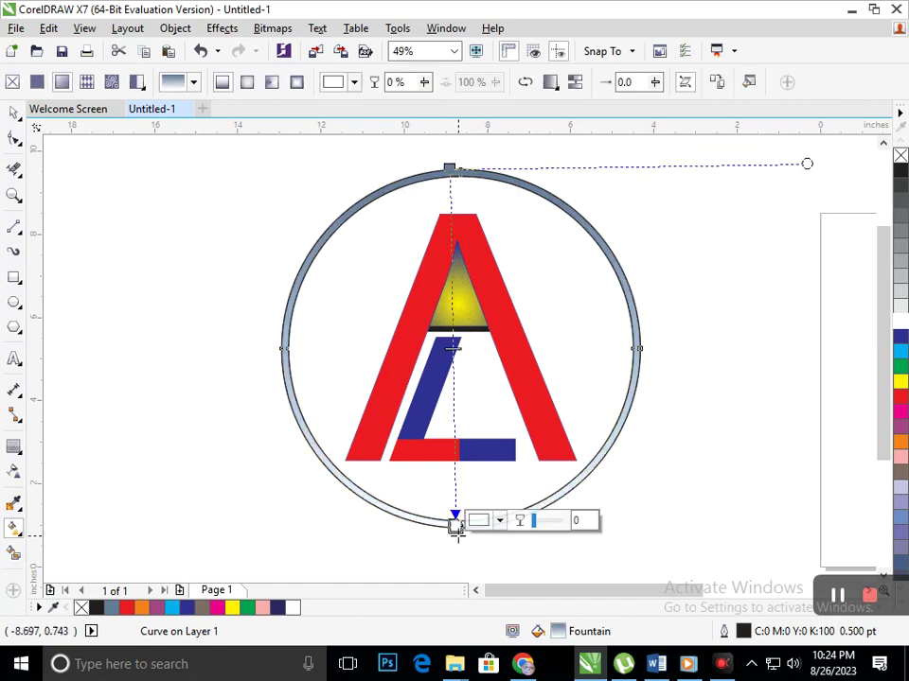
# Colour the ring's gradient dark blue at the top, trying cyan and red at the bottom and finally choosing green.
pyautogui.click(900, 352)
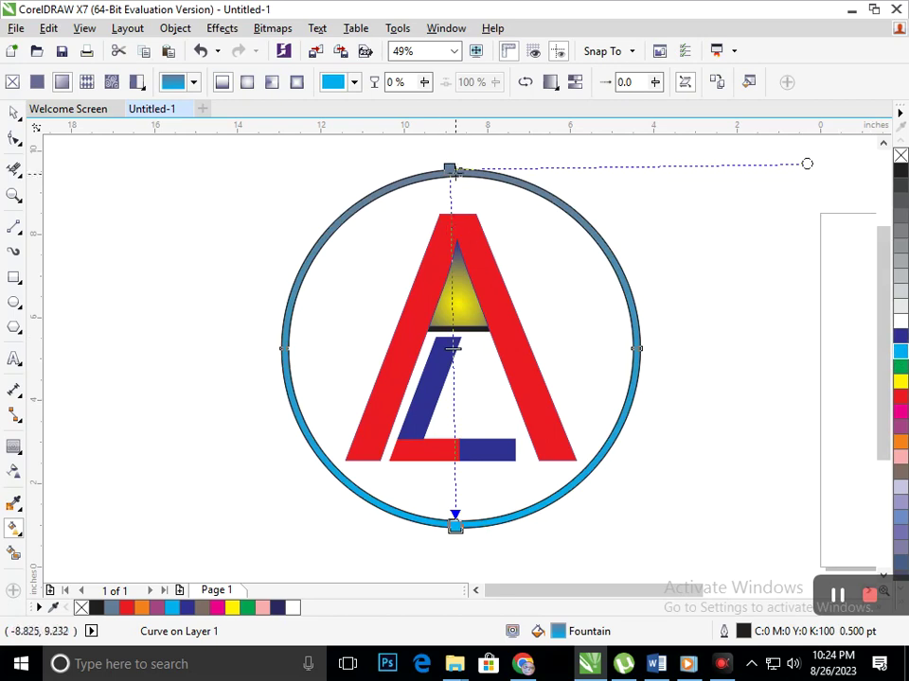
pyautogui.click(449, 168)
pyautogui.click(900, 336)
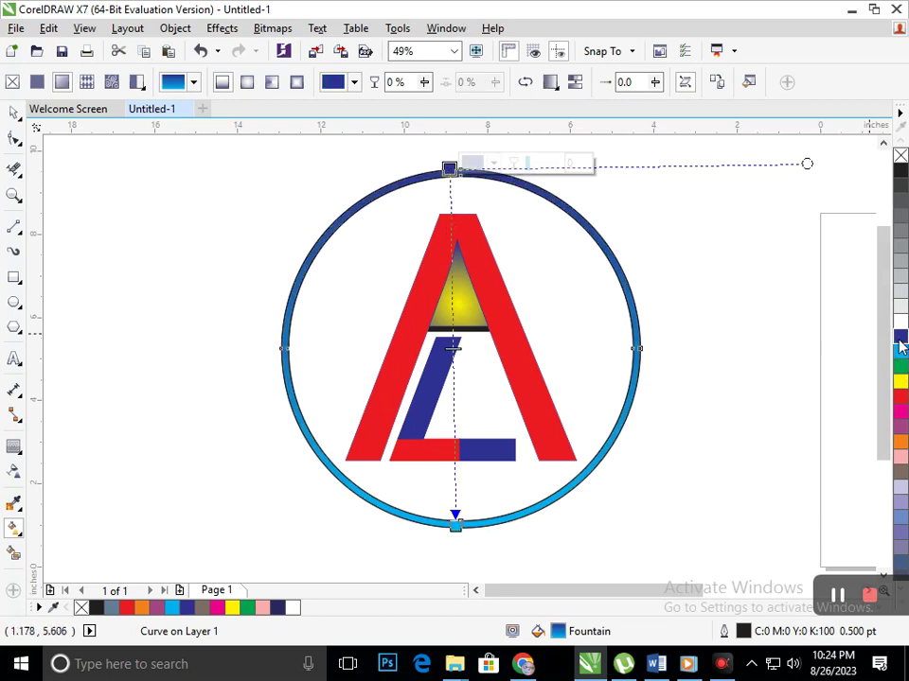
pyautogui.click(455, 523)
pyautogui.click(900, 397)
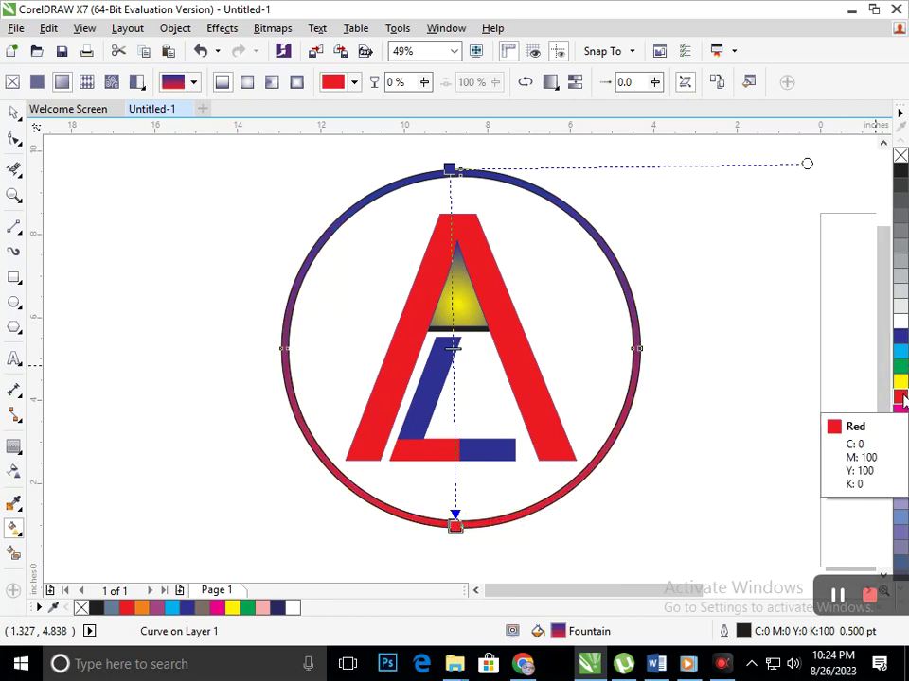
pyautogui.click(900, 366)
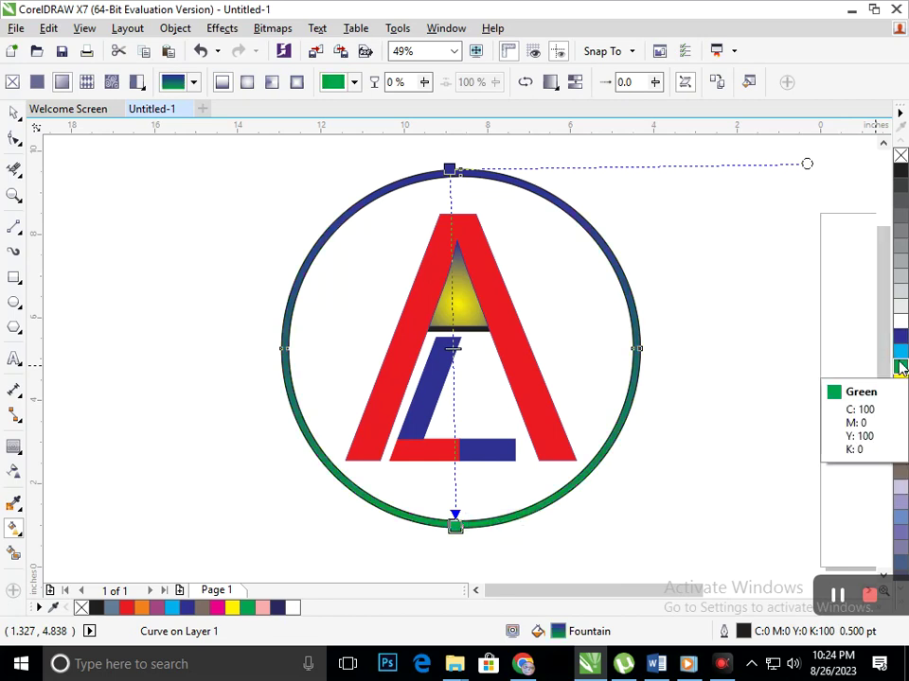
# Deselect the ring and shift the whole grouped logo slightly down and to the left.
pyautogui.click(13, 111)
pyautogui.click(162, 274)
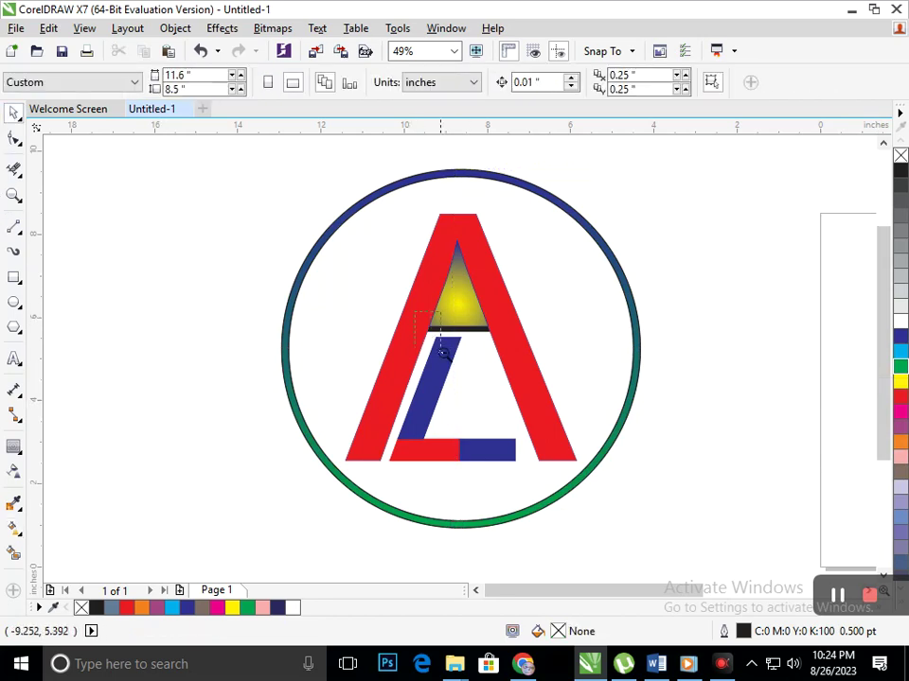
pyautogui.scroll(-3, 204, 294)
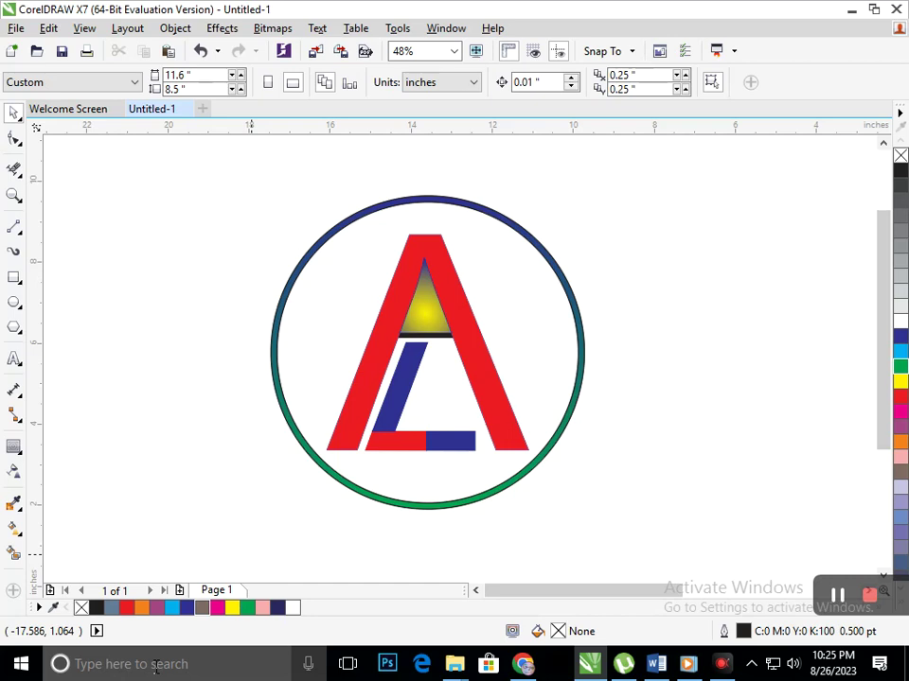
pyautogui.click(504, 444)
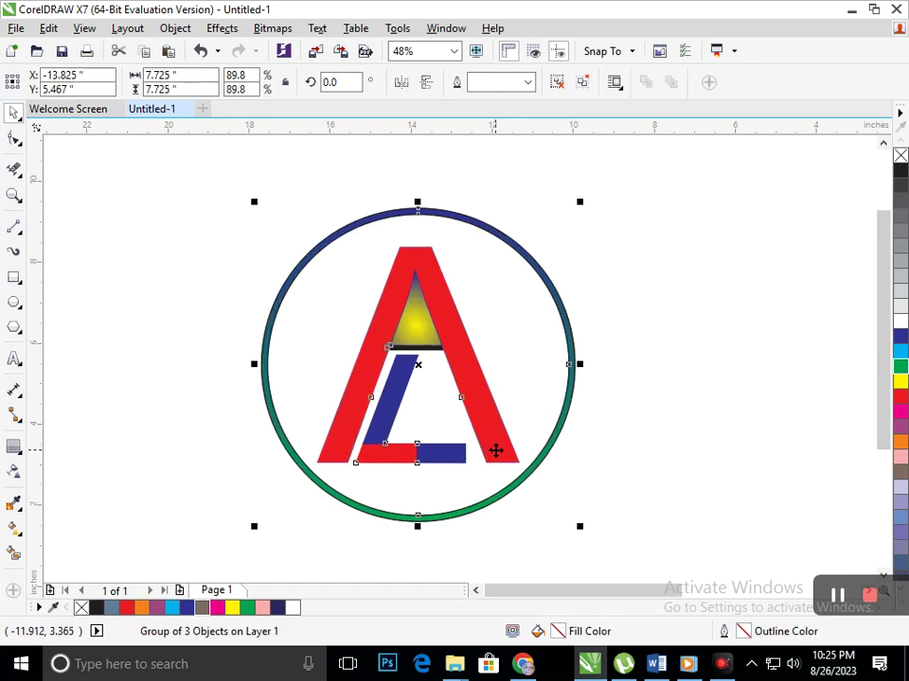